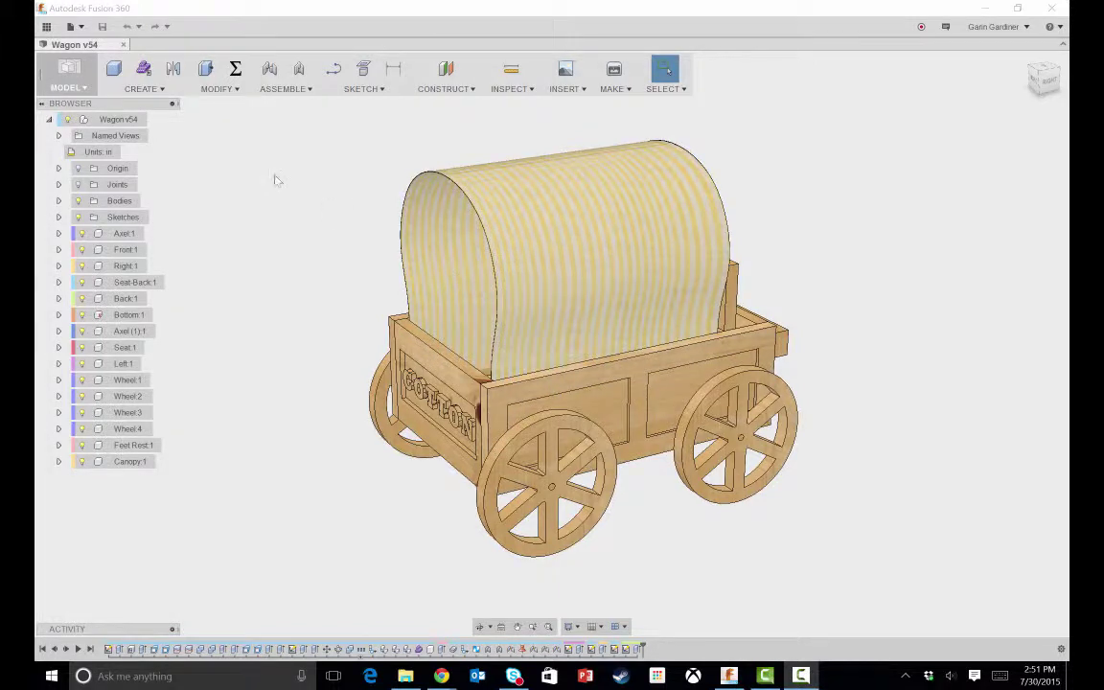
- Switch from the MODEL workspace to CAM to list the wagon's machining setups
{"action": "left_click", "coordinate": [79, 92]}
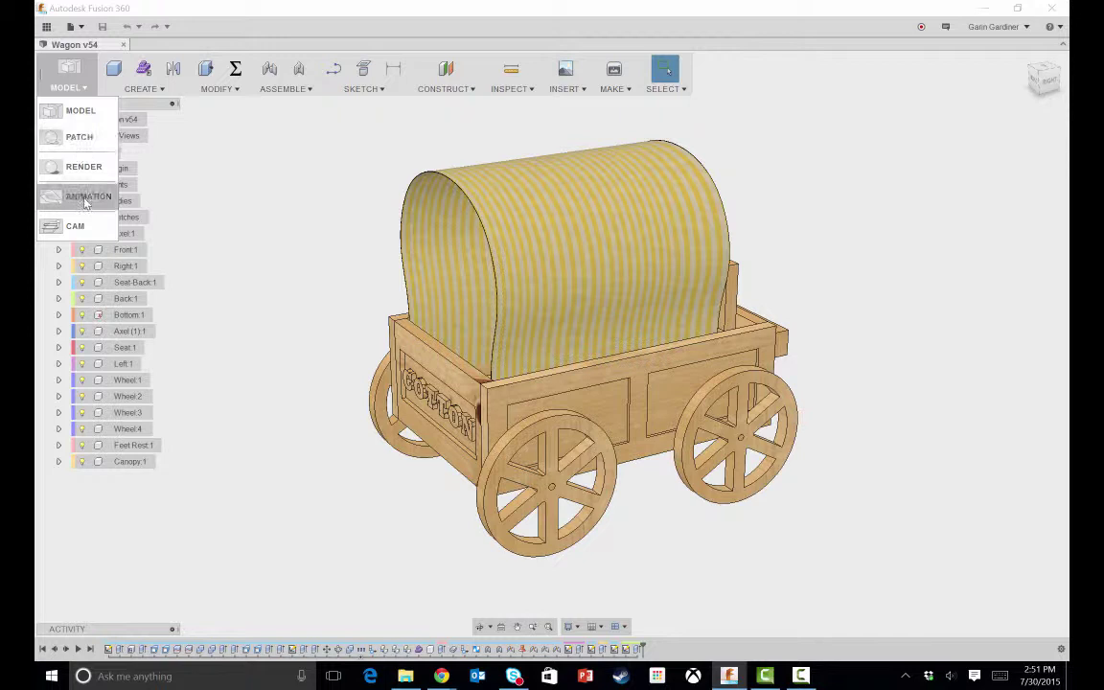
{"action": "left_click", "coordinate": [69, 224]}
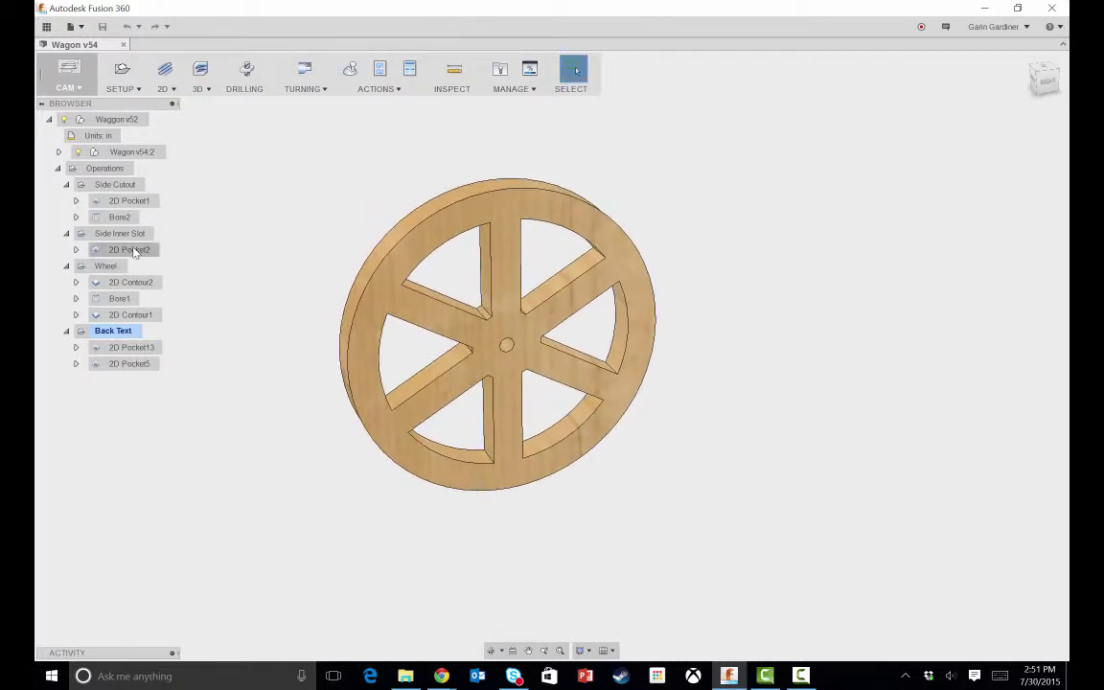
- Collapse the Side Cutout, Side Inner Slot, Wheel and Back Text operation groups
{"action": "left_click", "coordinate": [67, 185]}
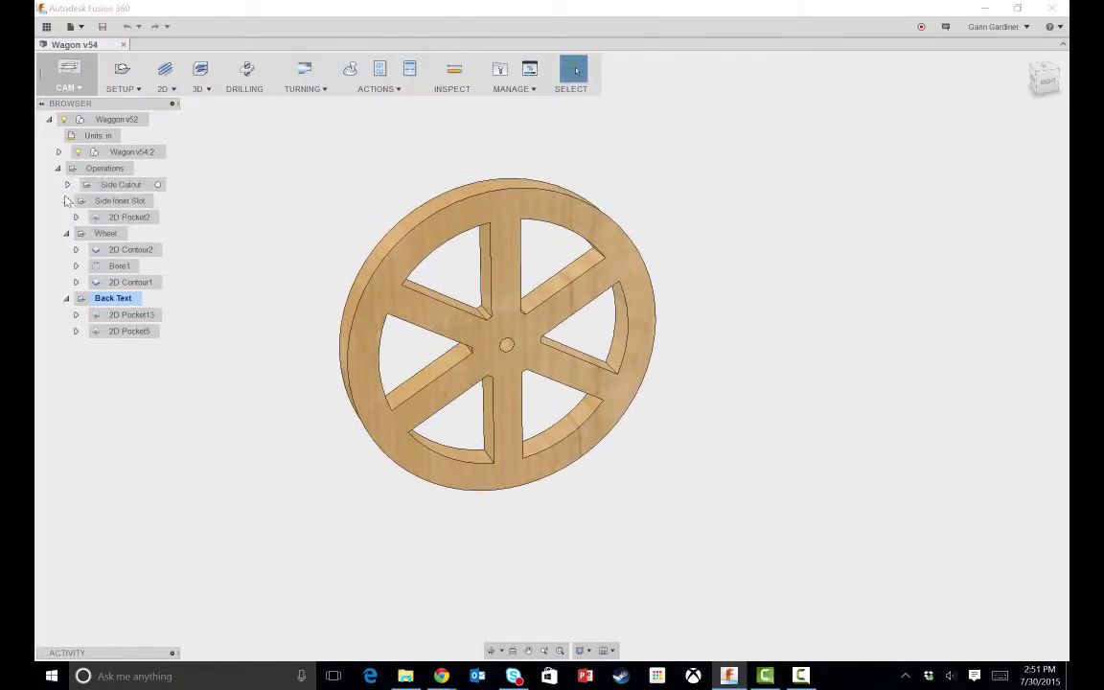
{"action": "left_click", "coordinate": [67, 201]}
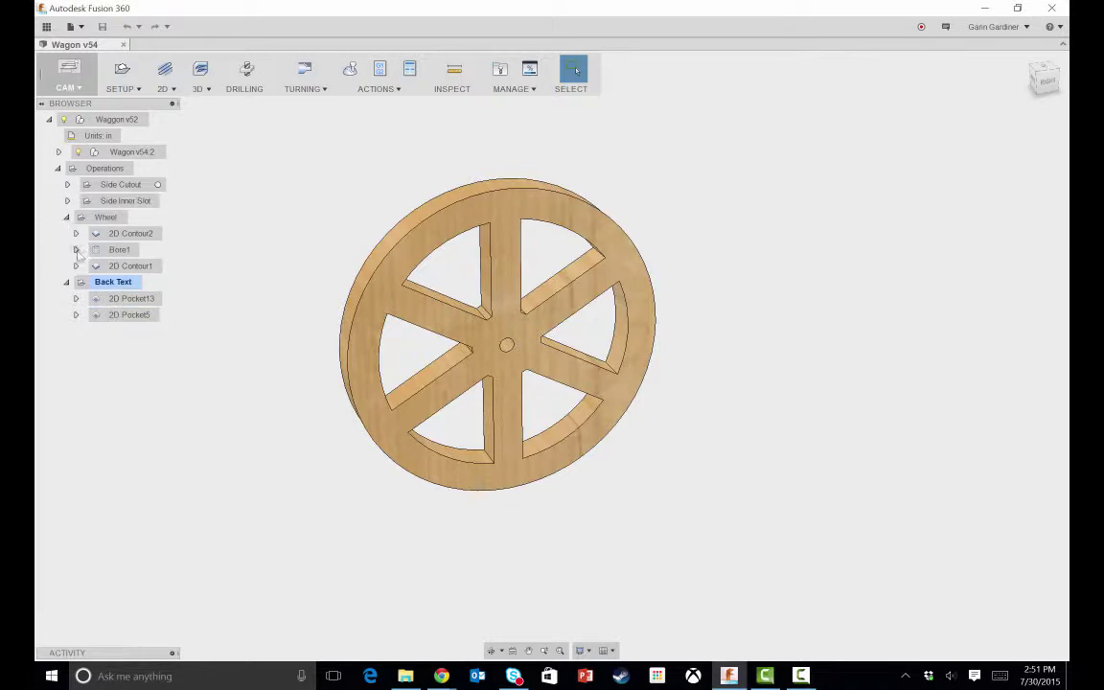
{"action": "left_click", "coordinate": [65, 217]}
{"action": "left_click", "coordinate": [67, 234]}
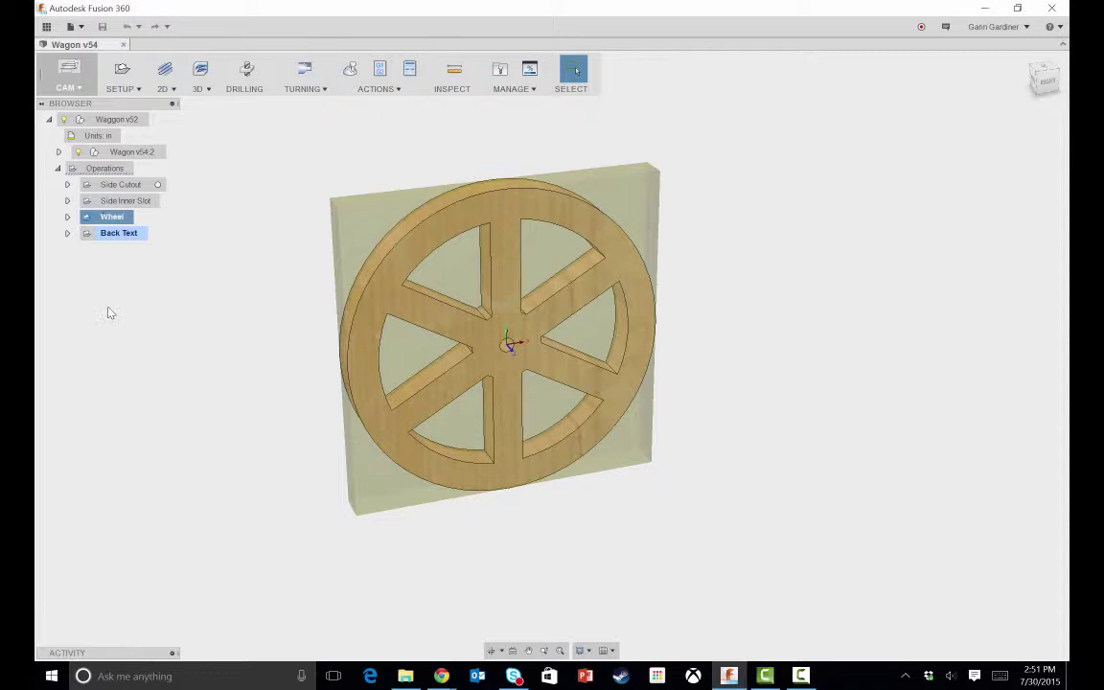
{"action": "left_click", "coordinate": [123, 90]}
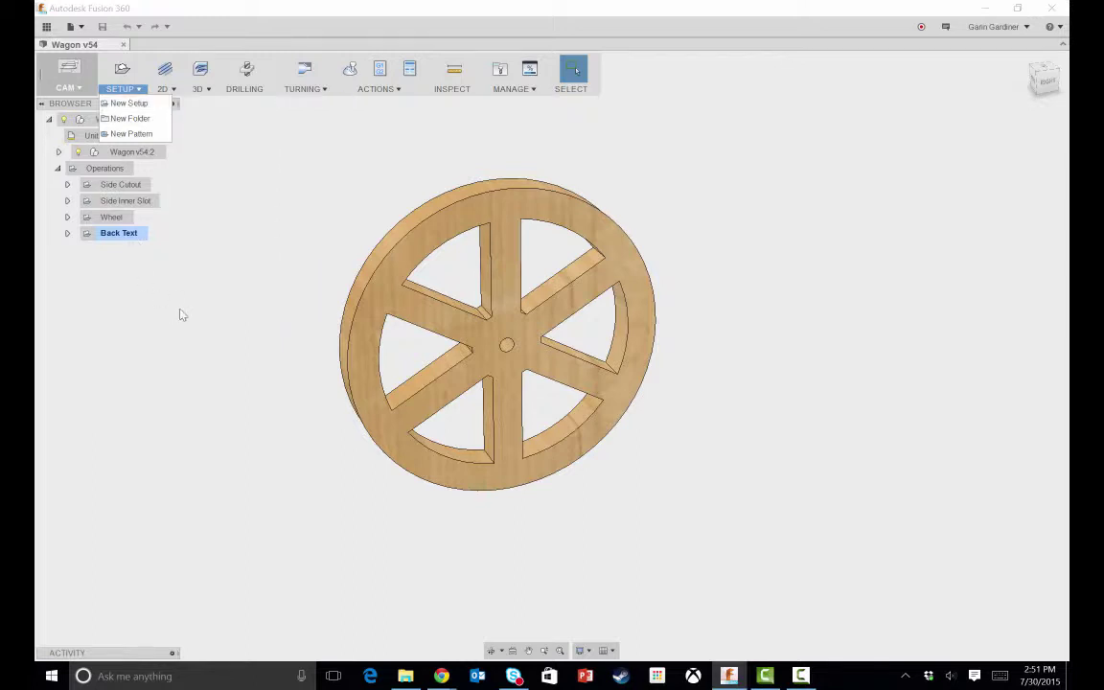
- Expand Wheel and review its 2D Contour2, Bore1 and 2D Contour1 toolpaths from an angled view
{"action": "left_click", "coordinate": [67, 217]}
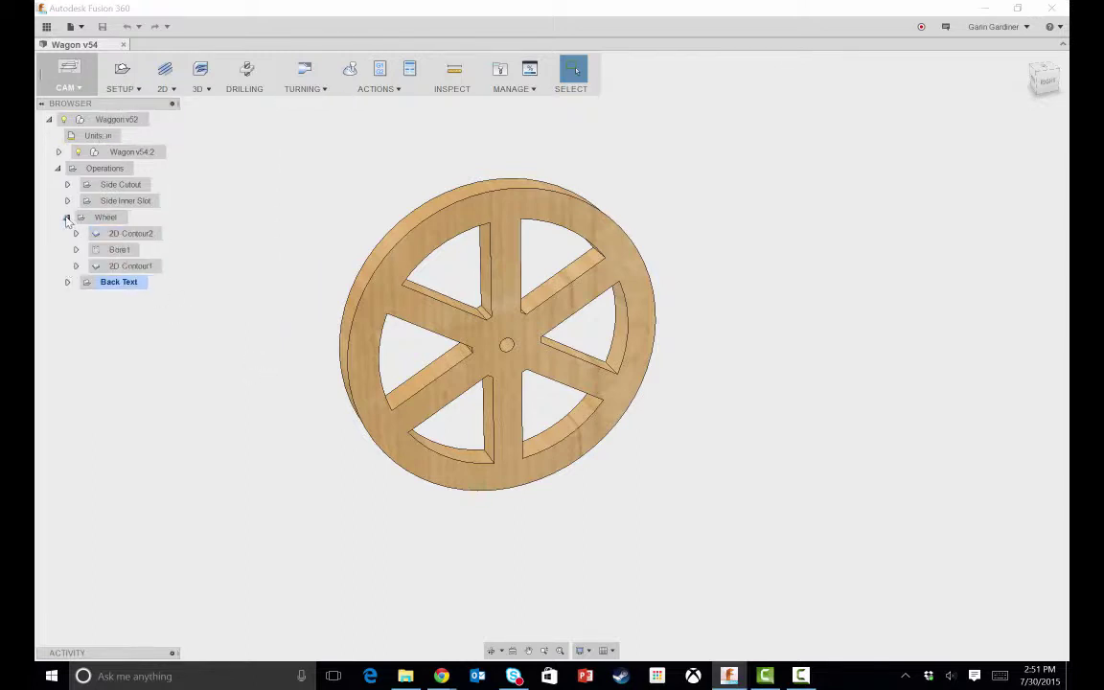
{"action": "left_click", "coordinate": [124, 233]}
{"action": "left_click", "coordinate": [120, 249]}
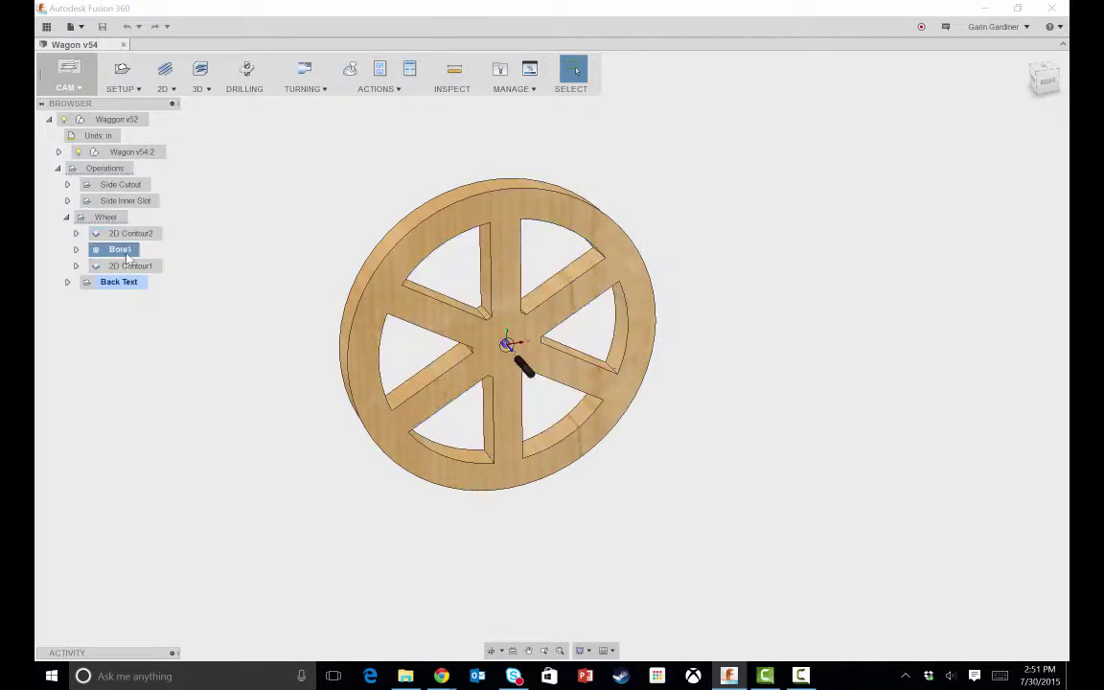
{"action": "left_click", "coordinate": [130, 266]}
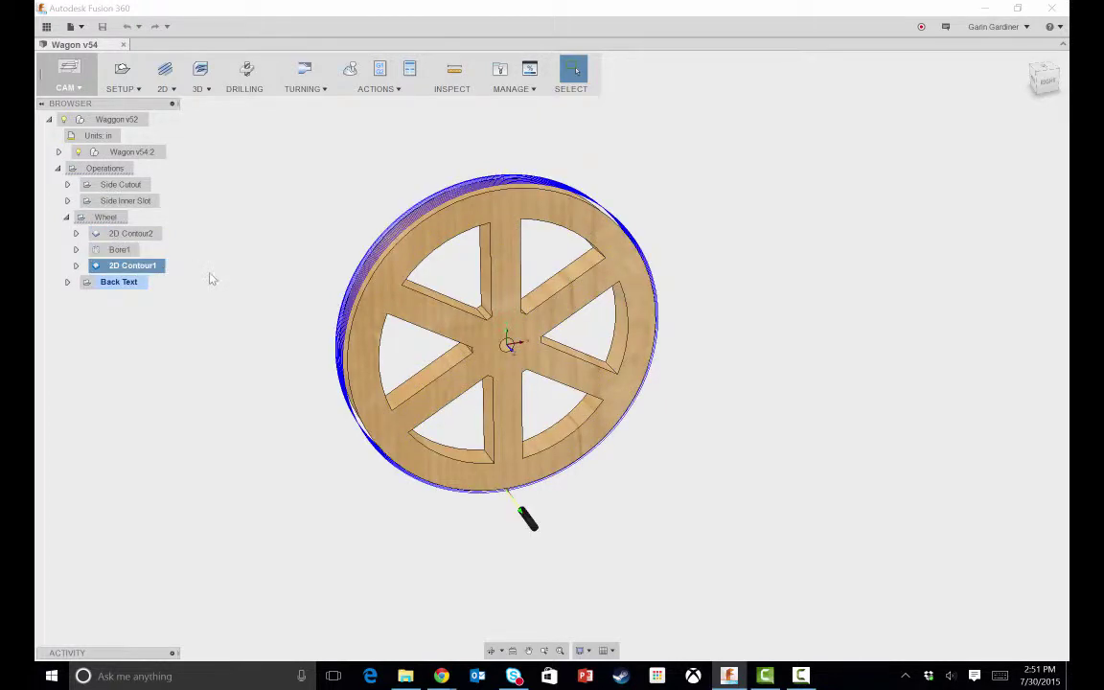
{"action": "left_click", "coordinate": [124, 238]}
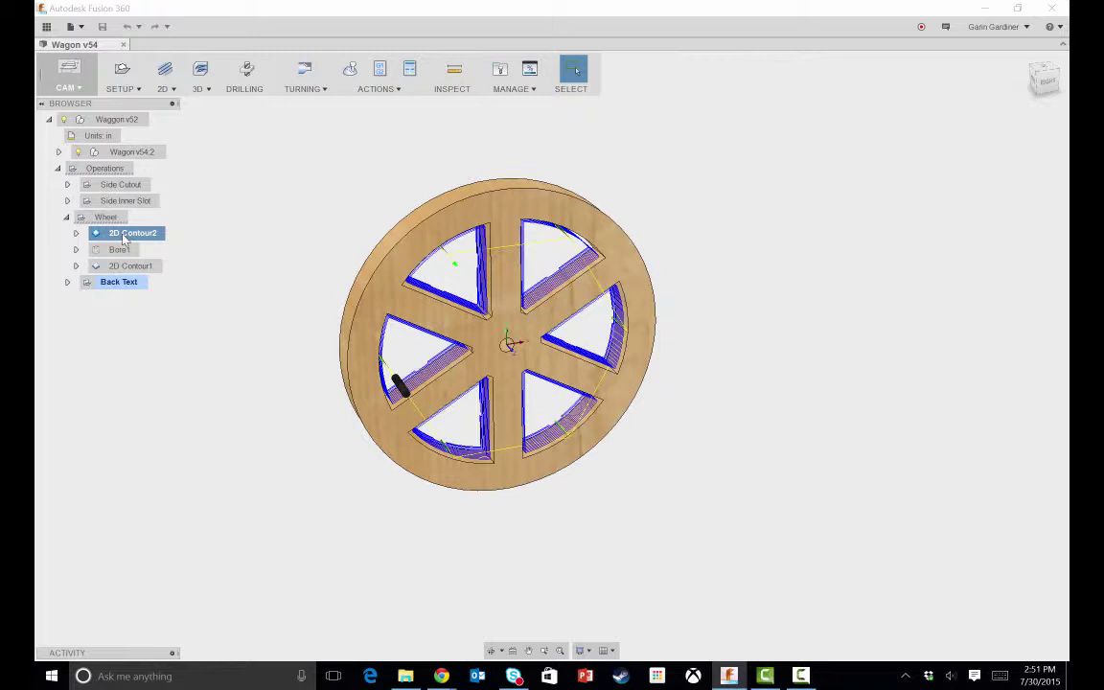
{"action": "left_click", "coordinate": [124, 249]}
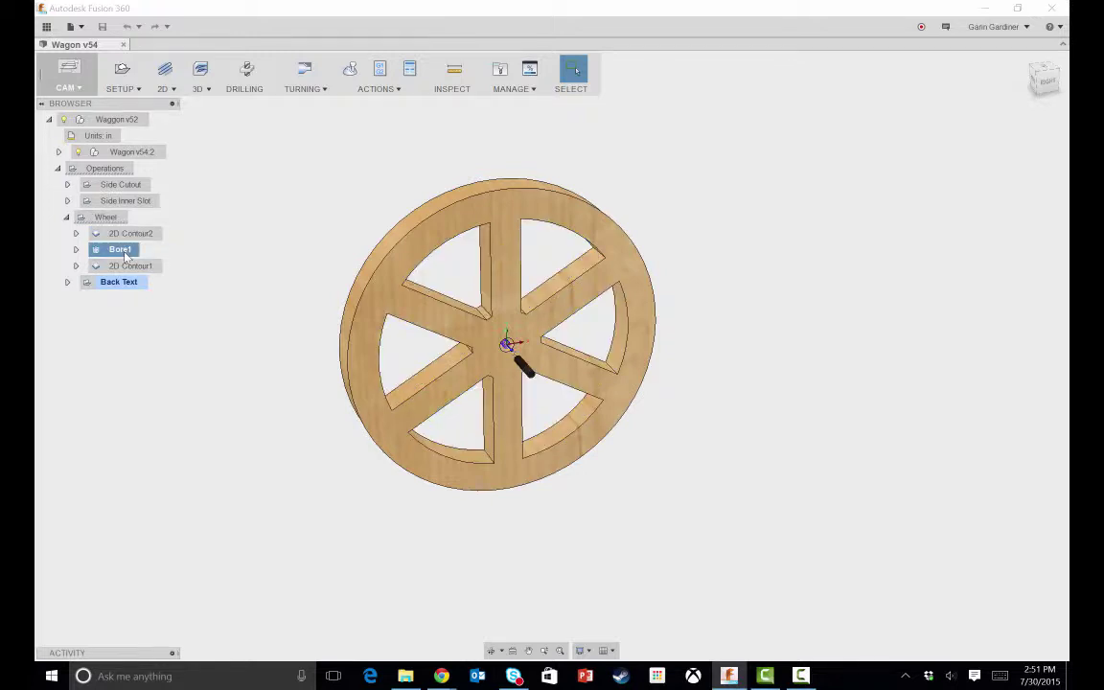
{"action": "left_click", "coordinate": [142, 267]}
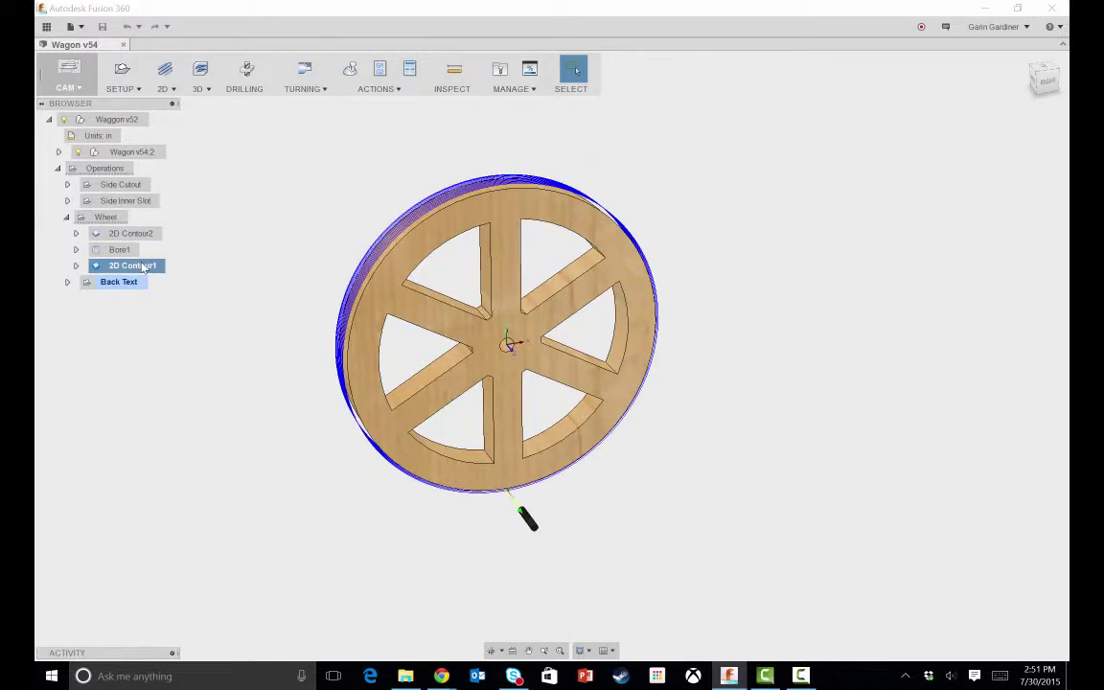
{"action": "middle_click_drag", "start_coordinate": [626, 341], "coordinate": [522, 356], "text": "shift"}
{"action": "scroll", "coordinate": [456, 328], "scroll_direction": "up", "scroll_amount": 5}
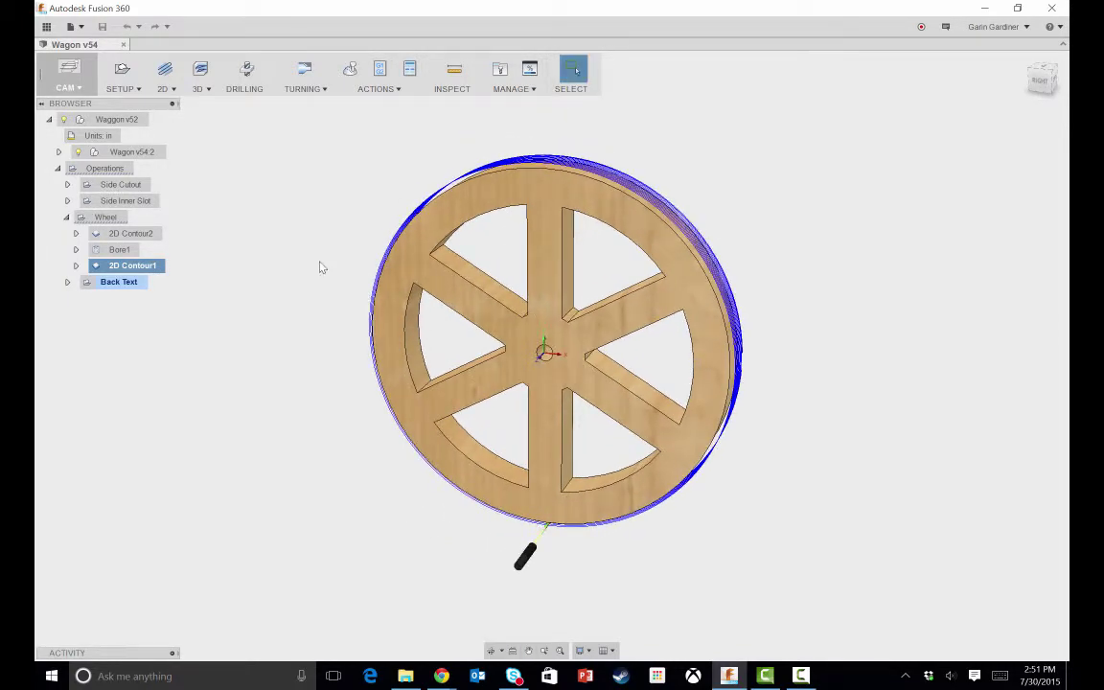
- Simulate the Wheel setup with stock shown at faster playback until the spokes and rim are cut
{"action": "left_click", "coordinate": [106, 216]}
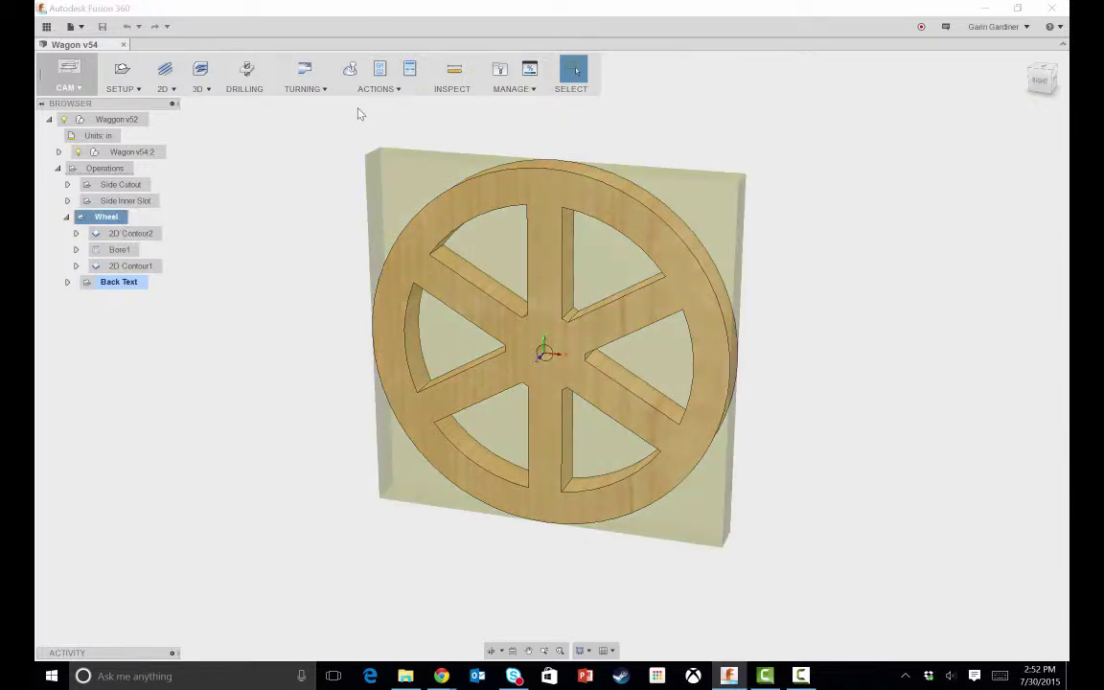
{"action": "right_click", "coordinate": [108, 218]}
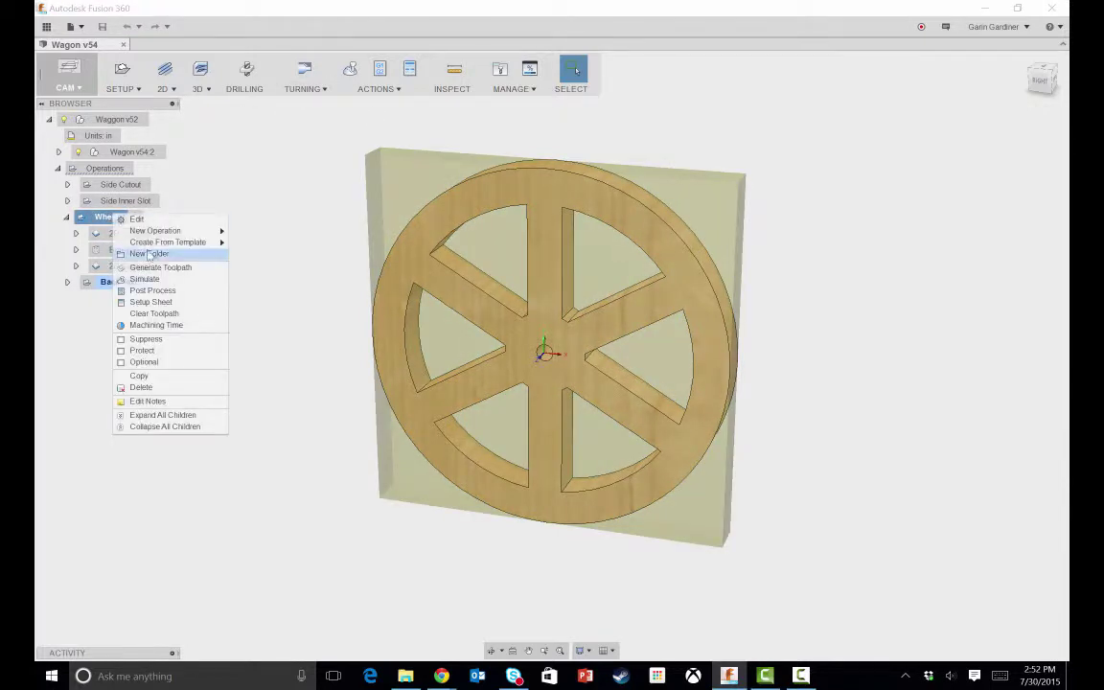
{"action": "left_click", "coordinate": [193, 282]}
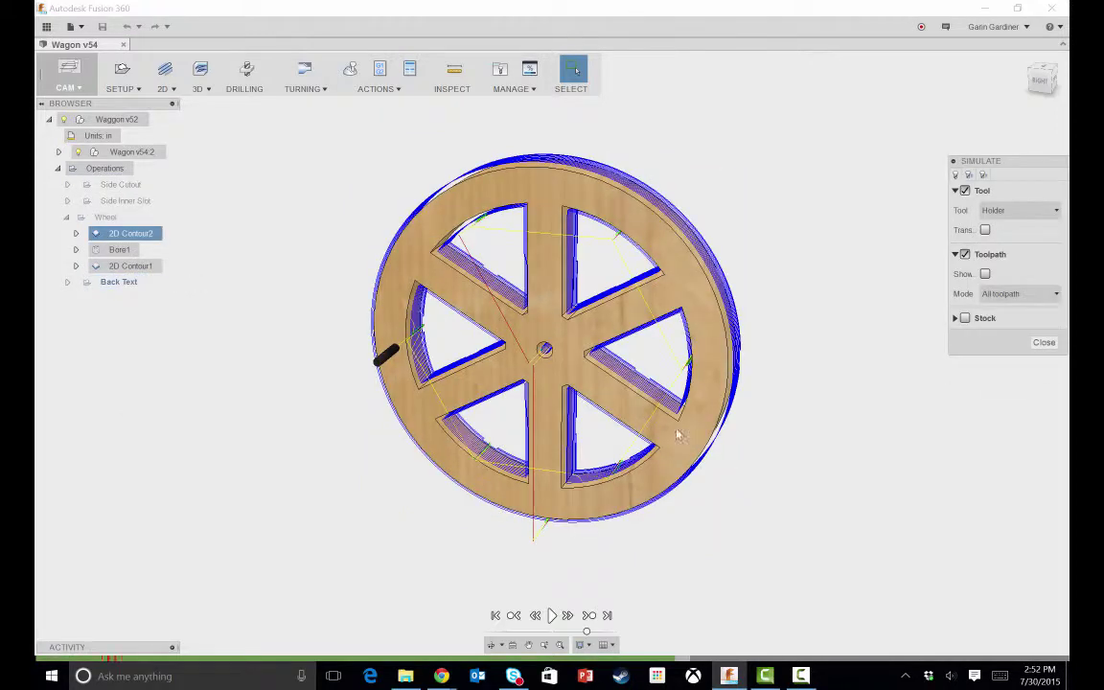
{"action": "left_click", "coordinate": [552, 616]}
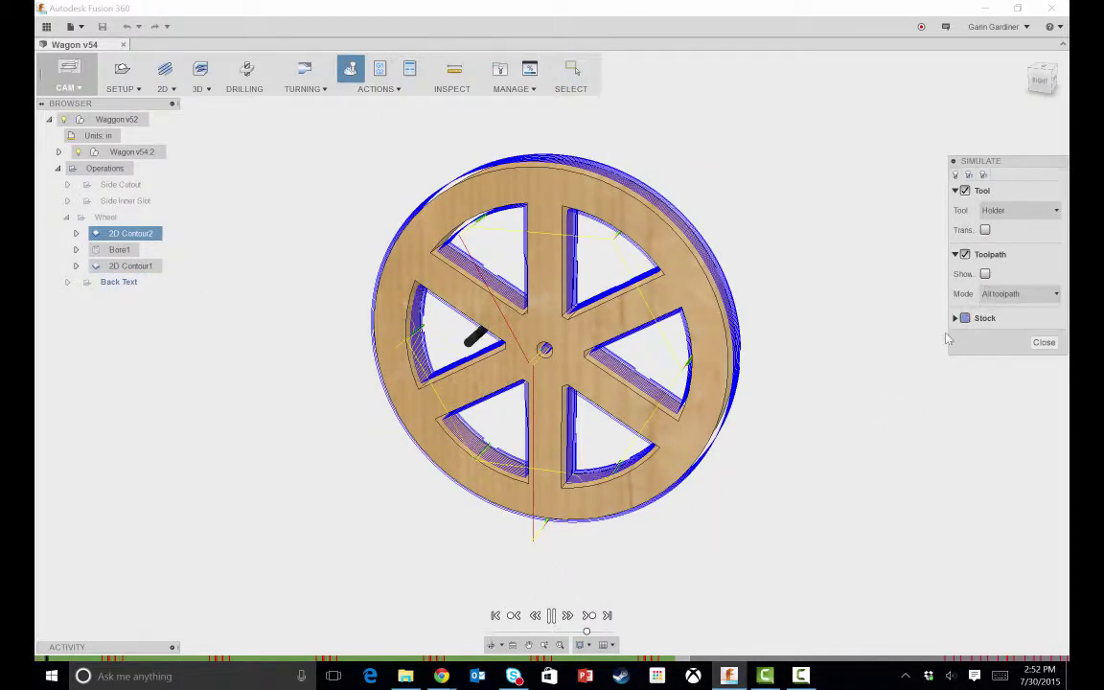
{"action": "left_click", "coordinate": [965, 317]}
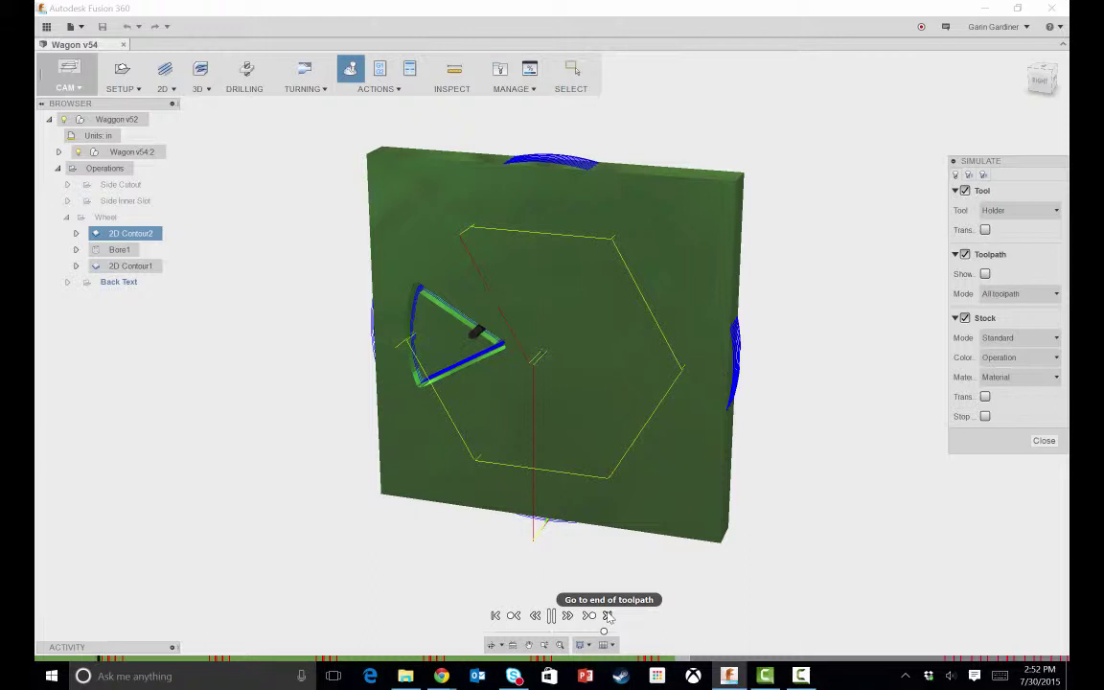
{"action": "left_click_drag", "start_coordinate": [604, 632], "coordinate": [609, 632]}
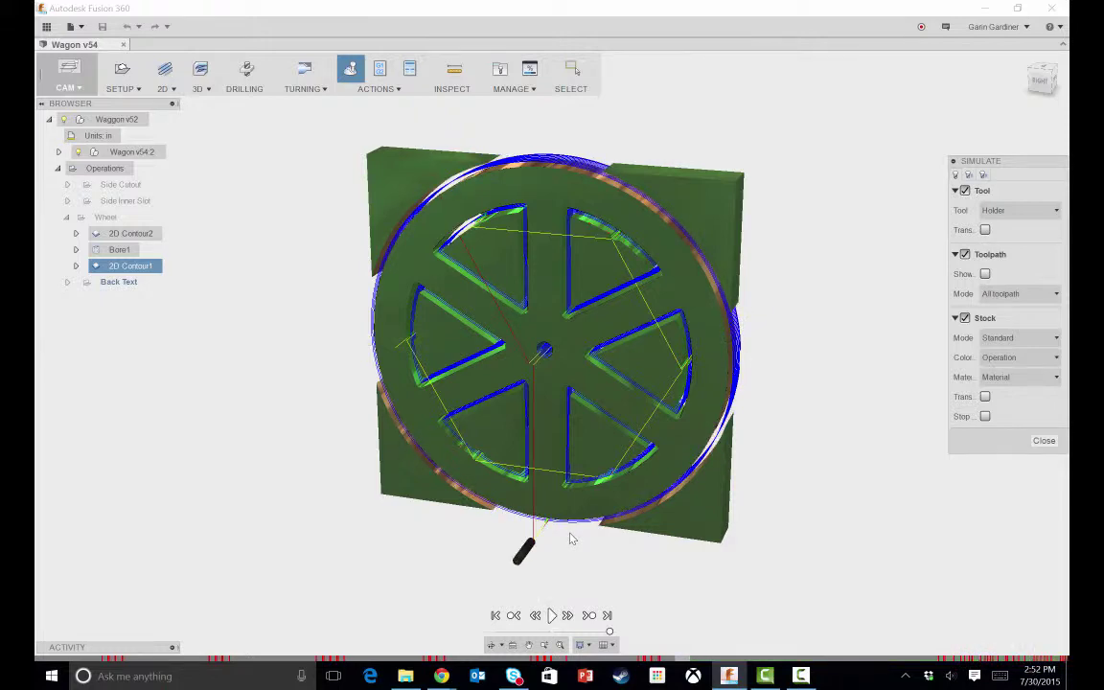
{"action": "mouse_move", "coordinate": [671, 530]}
{"action": "middle_mouse_down", "text": "shift"}
{"action": "mouse_move", "coordinate": [687, 472]}
{"action": "mouse_move", "coordinate": [669, 525]}
{"action": "middle_mouse_up", "text": "shift"}
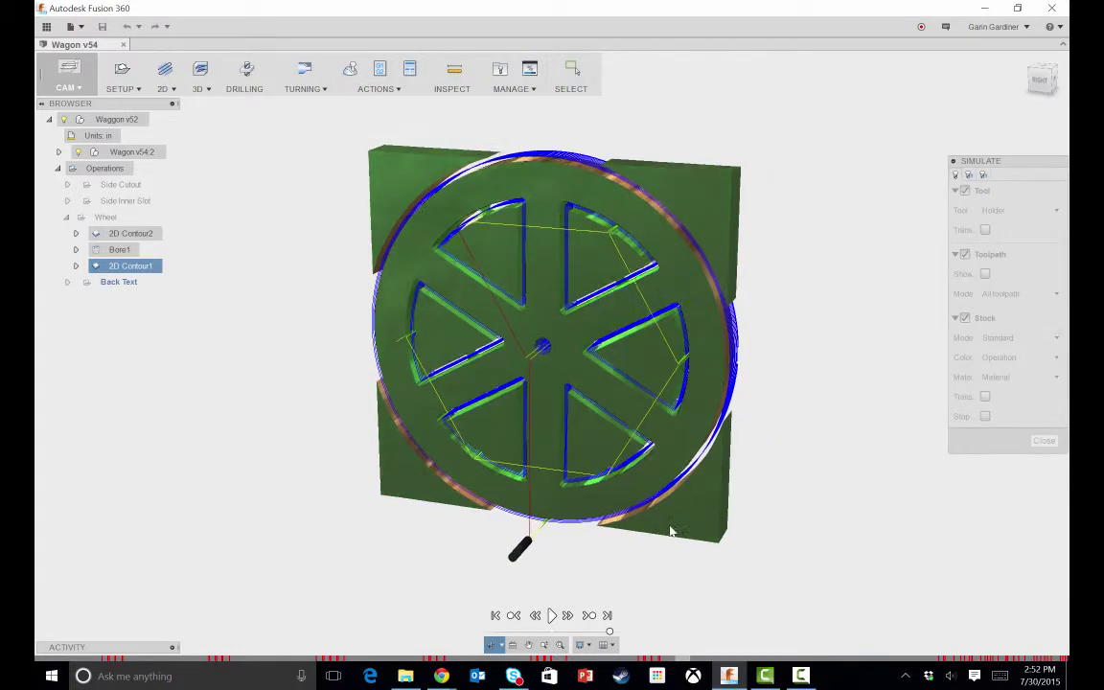
- Close the simulation and regenerate the Wheel setup's toolpaths
{"action": "left_click", "coordinate": [1042, 441]}
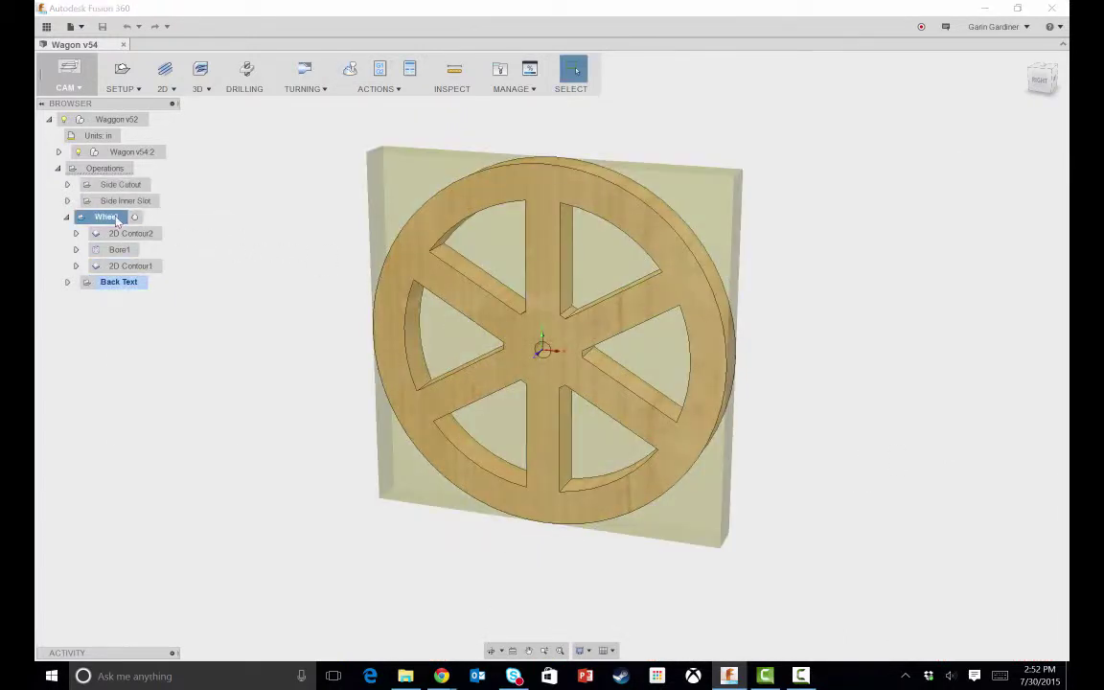
{"action": "right_click", "coordinate": [112, 217]}
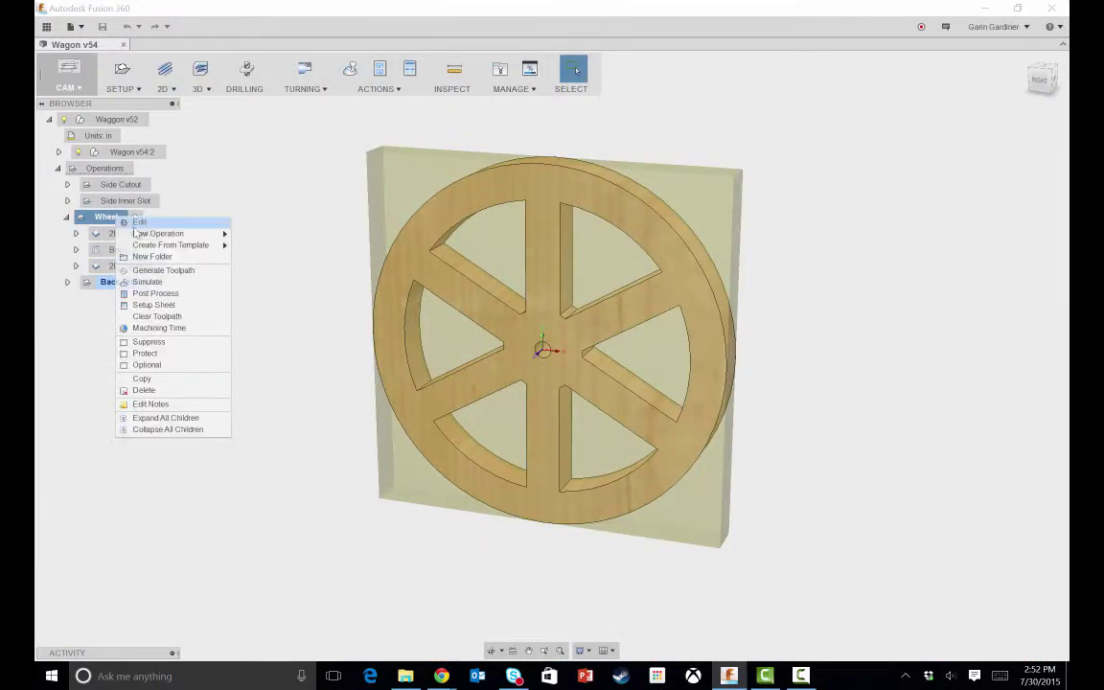
{"action": "left_click", "coordinate": [184, 273]}
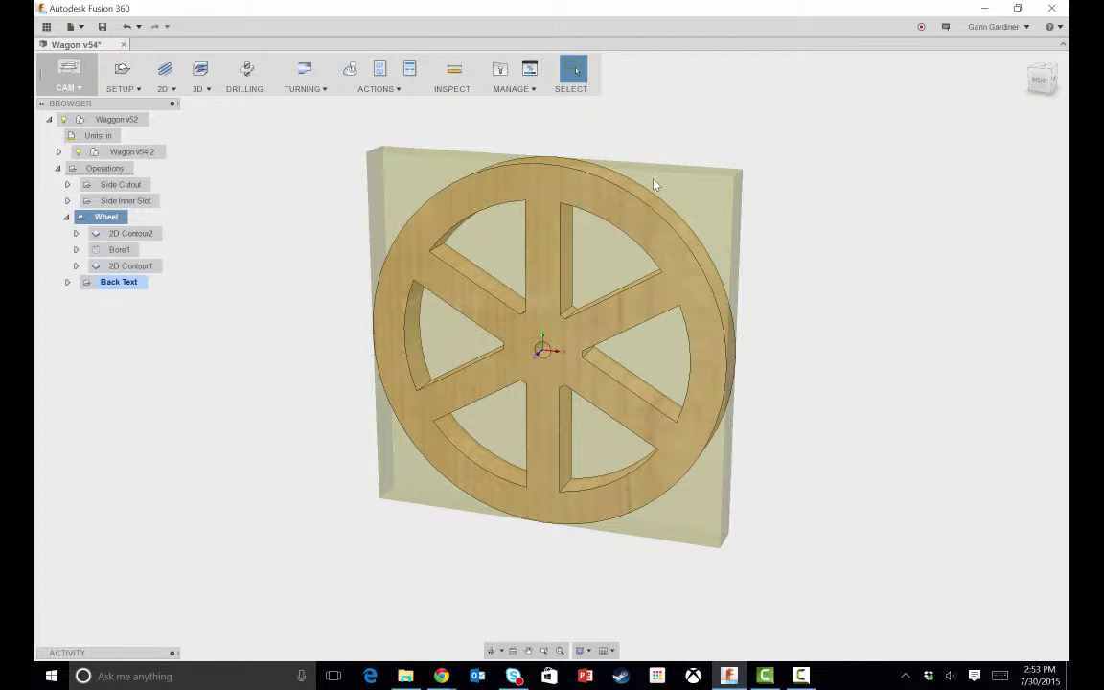
- Start post processing the Wheel setup's toolpaths
{"action": "right_click", "coordinate": [100, 217]}
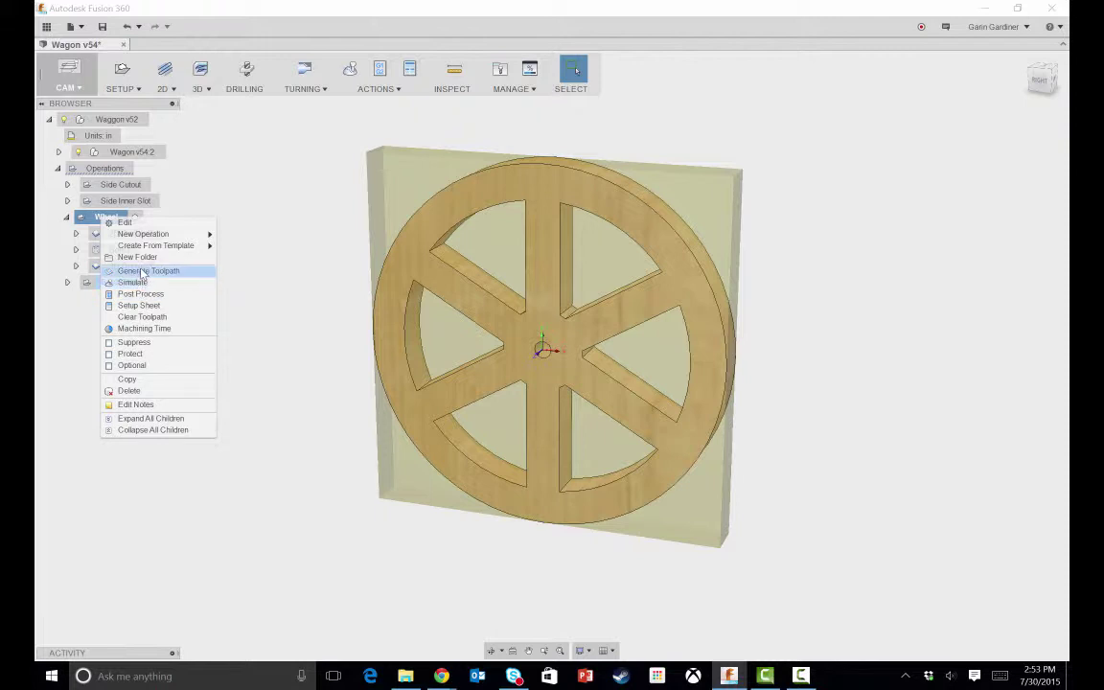
{"action": "left_click", "coordinate": [308, 281]}
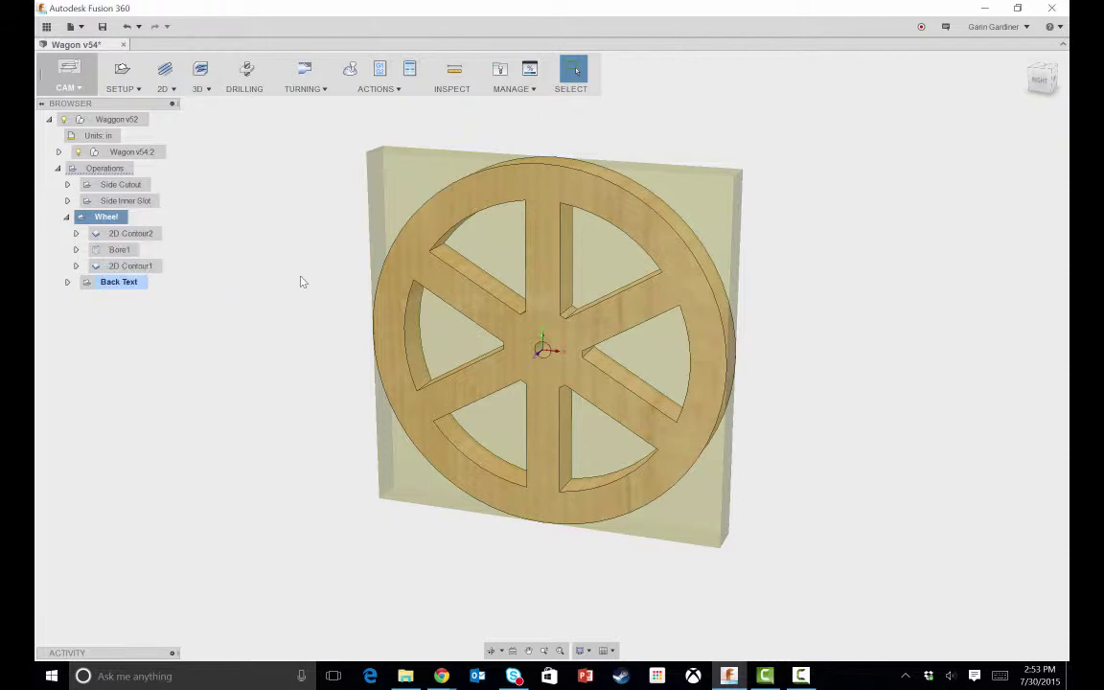
{"action": "right_click", "coordinate": [107, 219]}
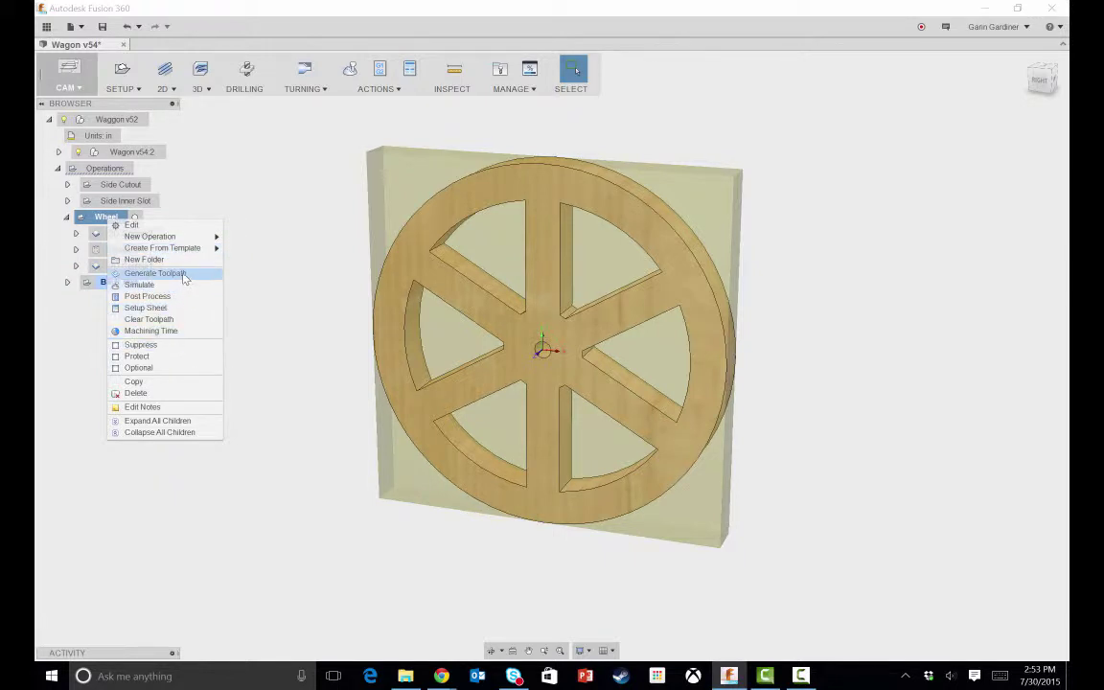
{"action": "left_click", "coordinate": [176, 297]}
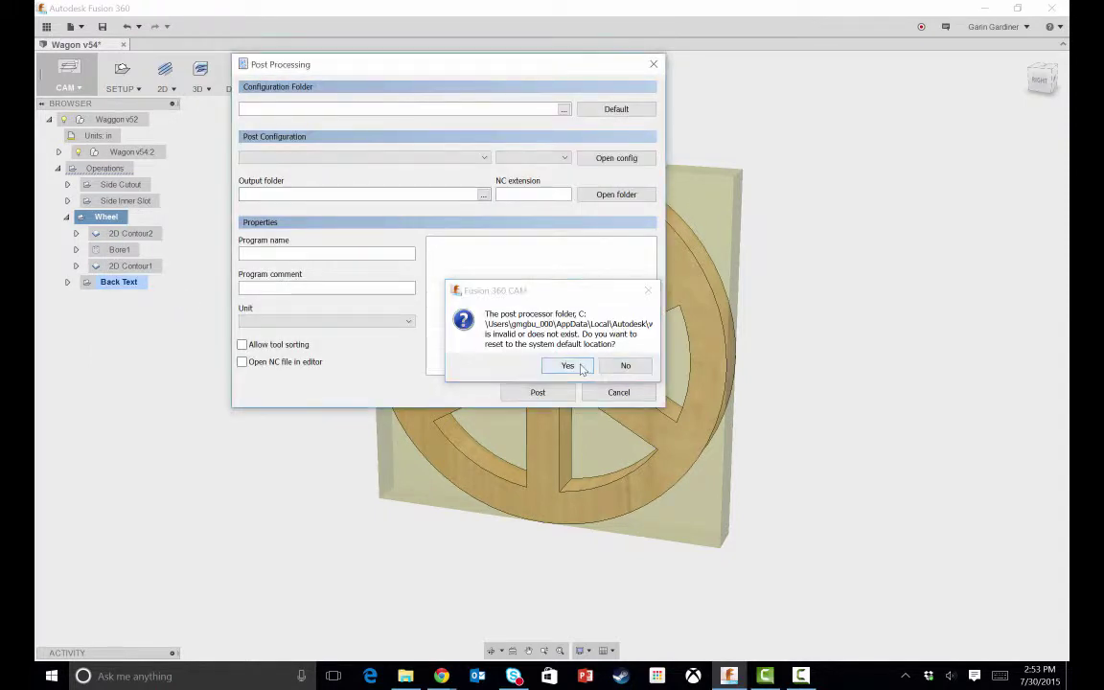
- Reset the post processor folder to default, post Wheel, then cancel saving Wheel.nc
{"action": "left_click", "coordinate": [567, 365]}
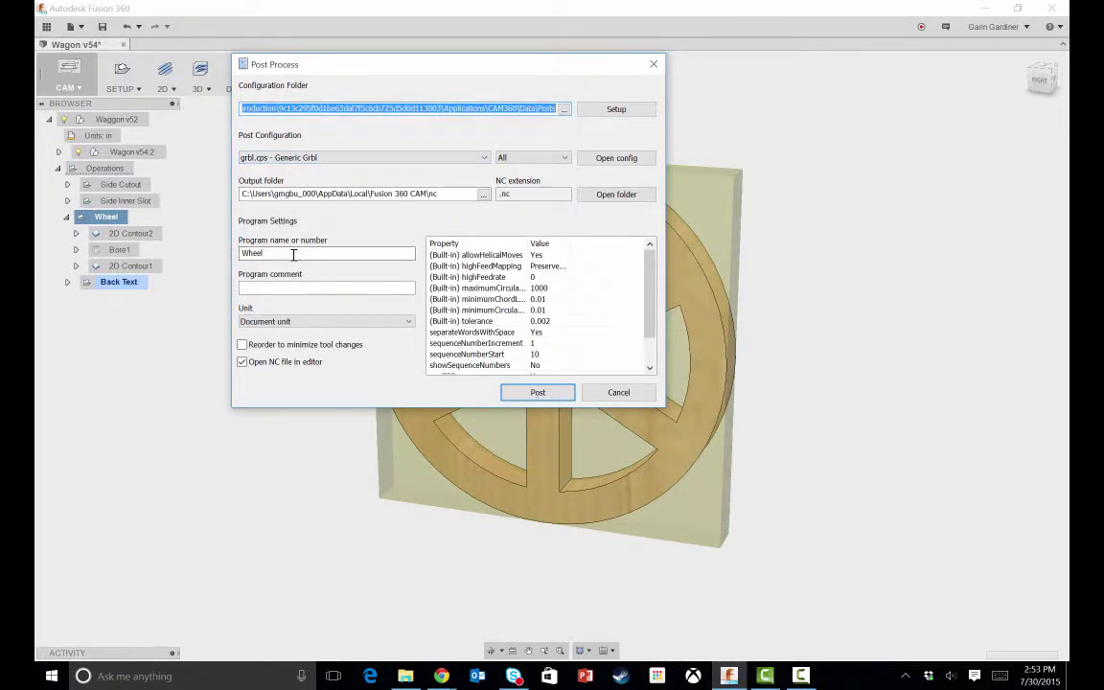
{"action": "left_click", "coordinate": [556, 391]}
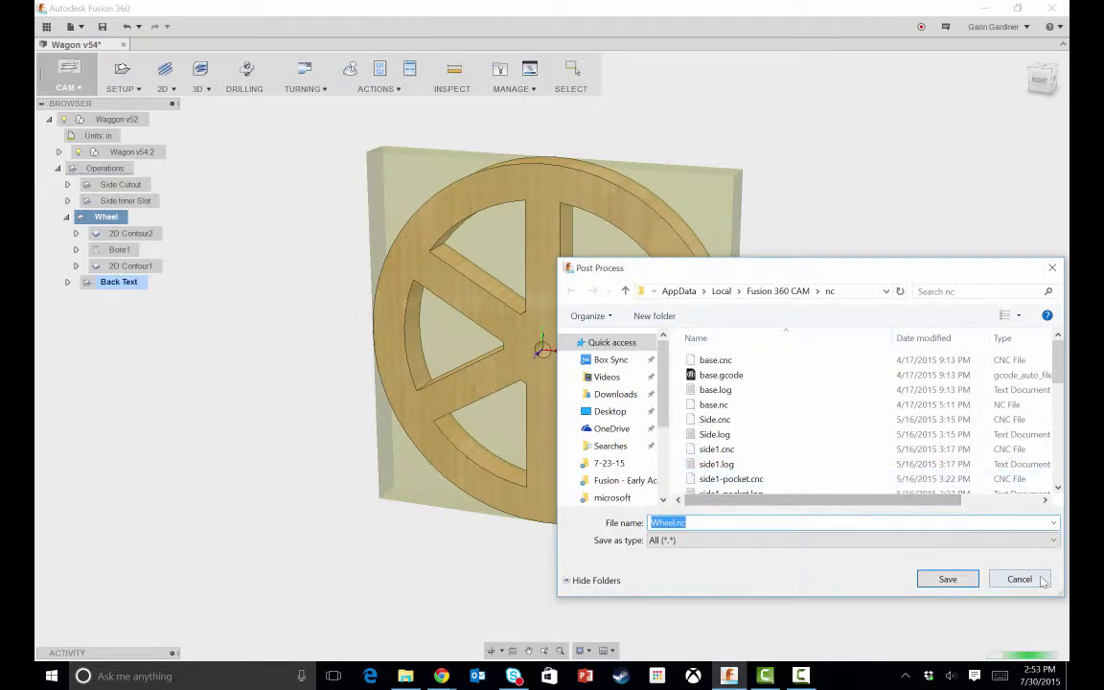
{"action": "left_click", "coordinate": [1019, 580]}
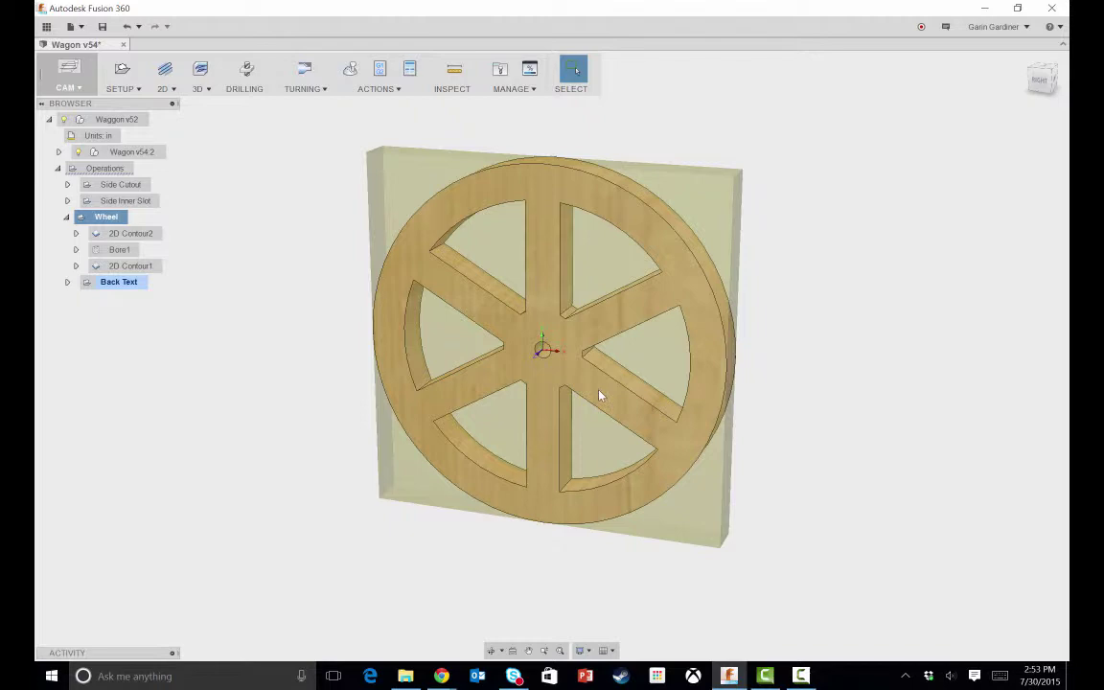
- Expand Side Inner Slot and the wagon component, hiding the other bodies so only Right:1 shows
{"action": "middle_click_drag", "start_coordinate": [749, 441], "coordinate": [701, 469], "text": "shift"}
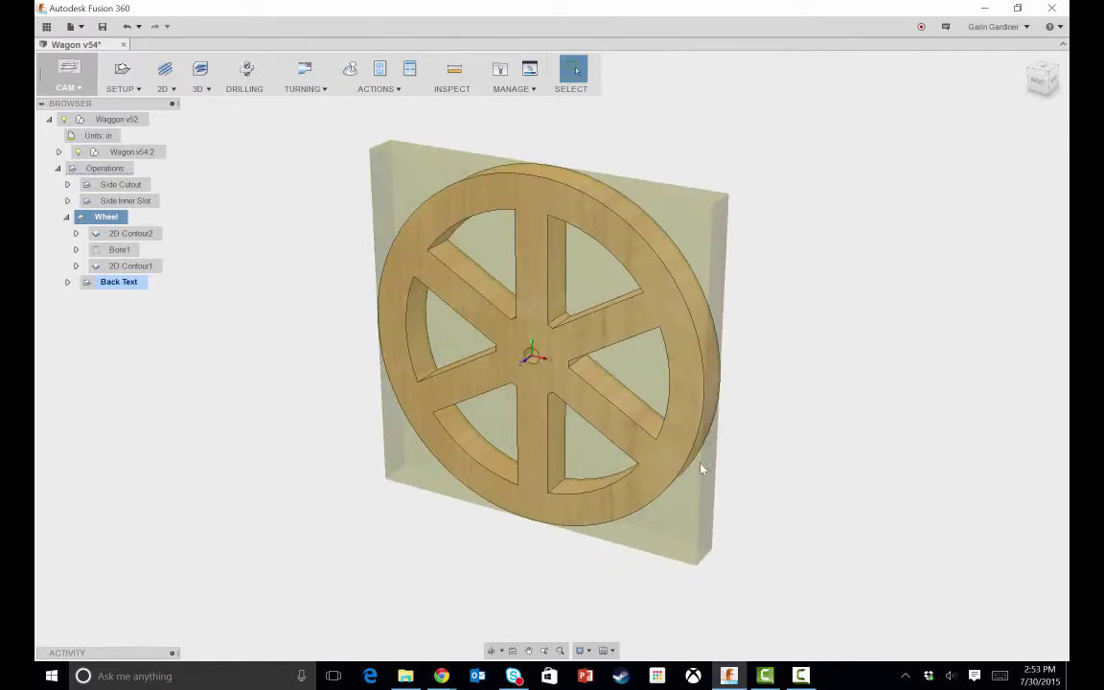
{"action": "left_click", "coordinate": [66, 216]}
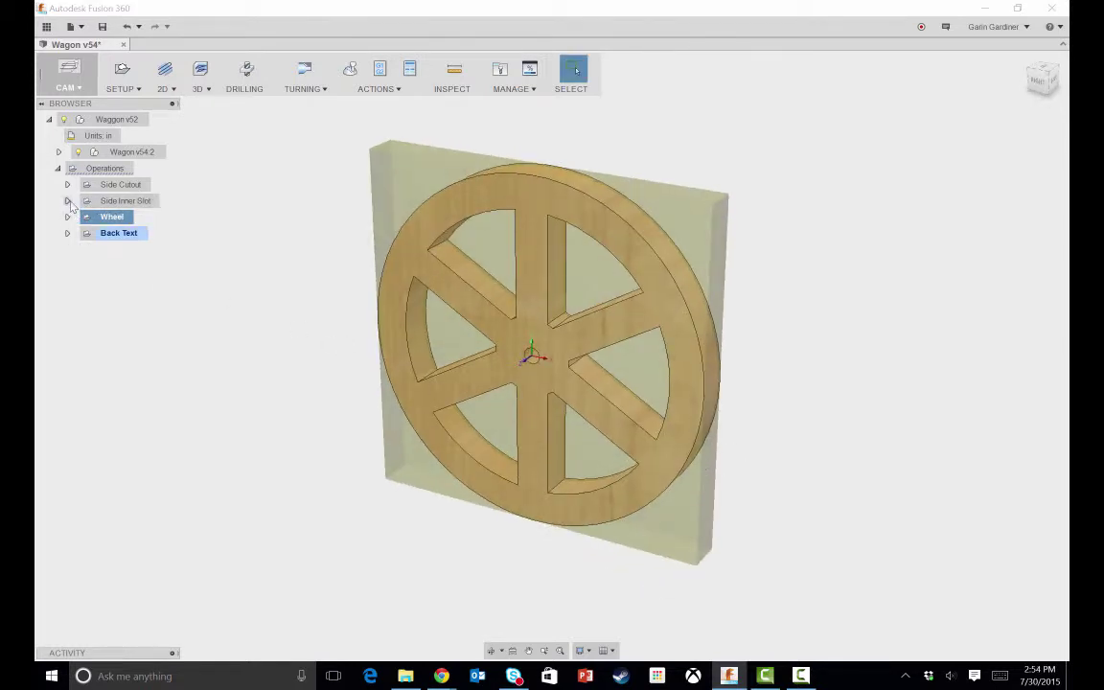
{"action": "left_click", "coordinate": [67, 201]}
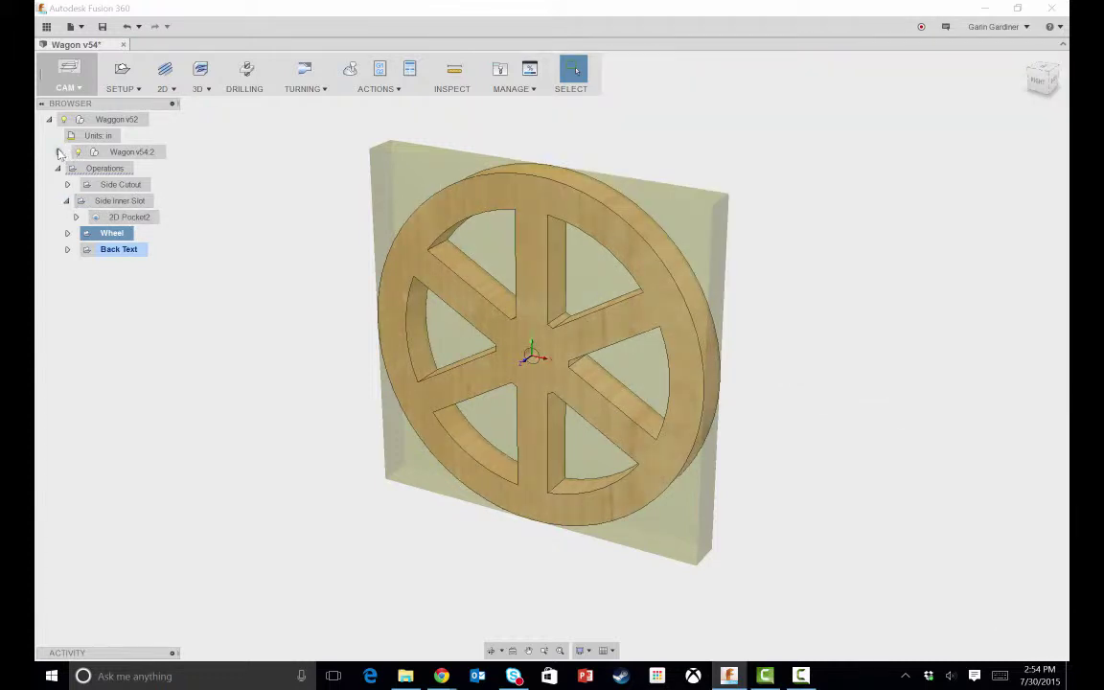
{"action": "left_click", "coordinate": [57, 153]}
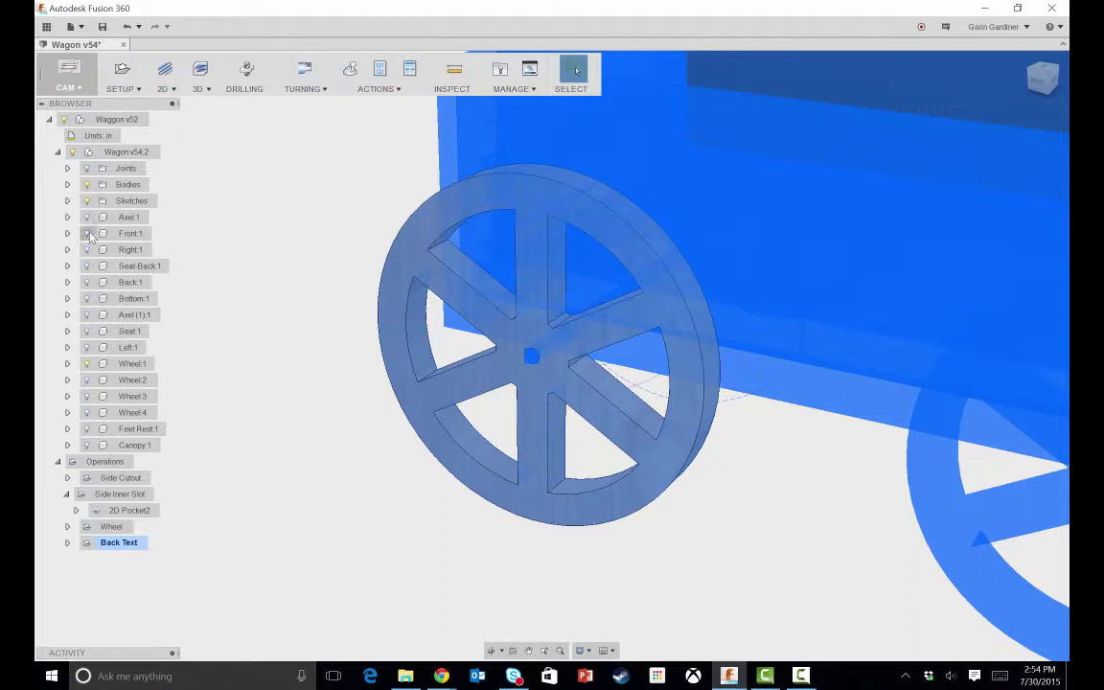
{"action": "left_click", "coordinate": [85, 217]}
{"action": "left_click", "coordinate": [87, 364]}
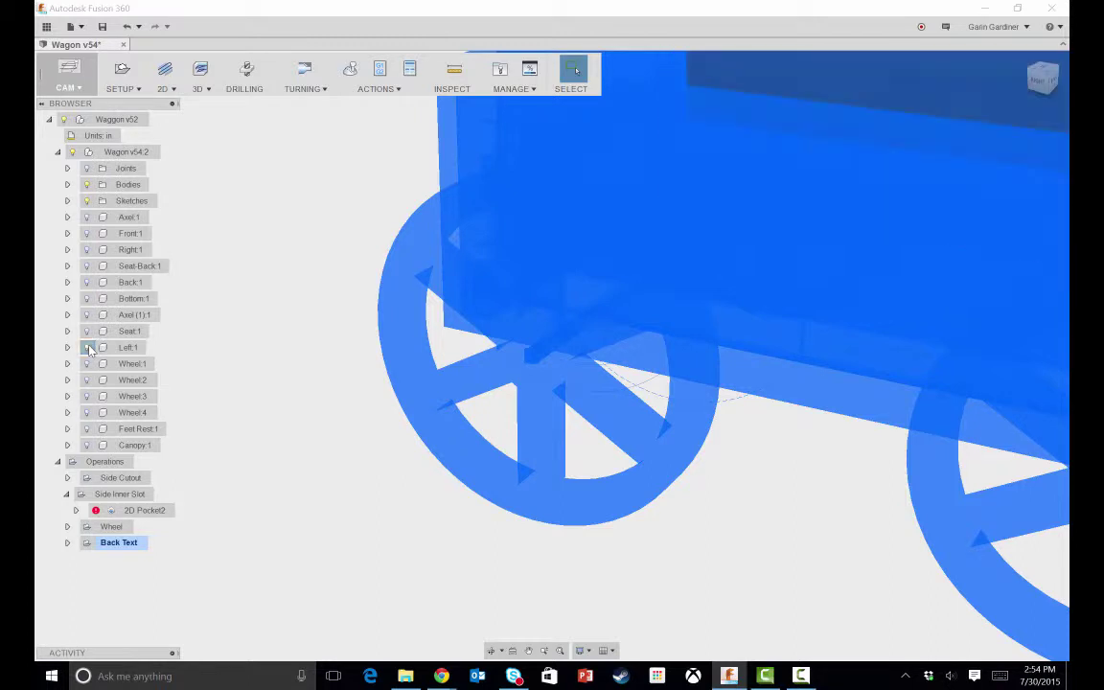
{"action": "left_click", "coordinate": [87, 250]}
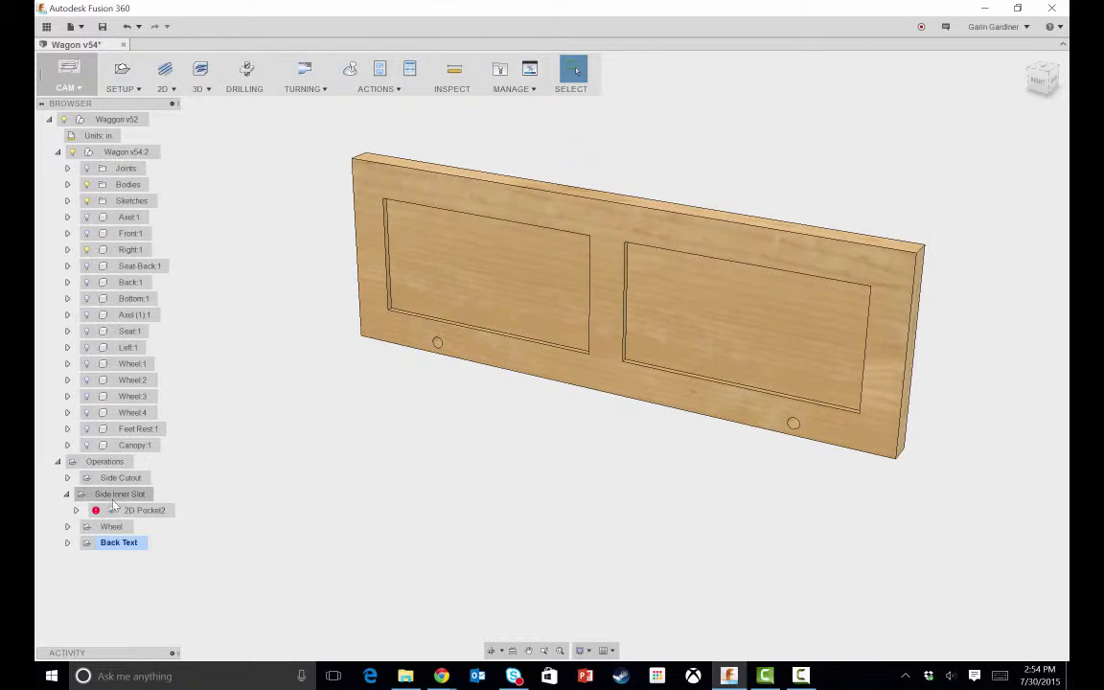
{"action": "left_click", "coordinate": [119, 500]}
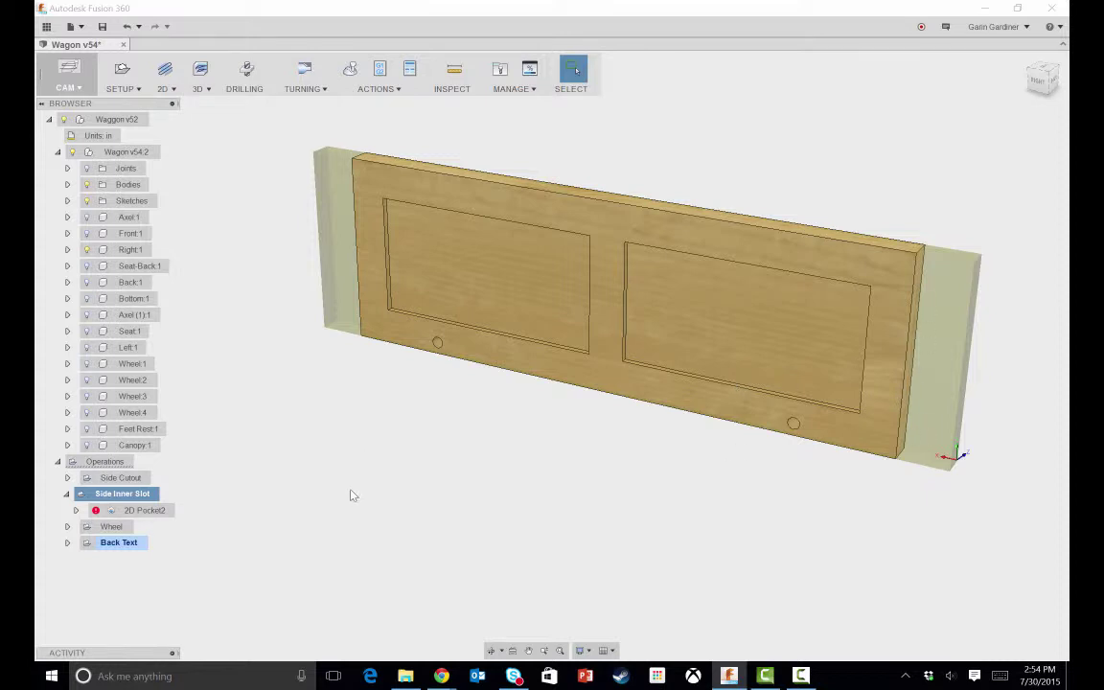
{"action": "left_click", "coordinate": [159, 516]}
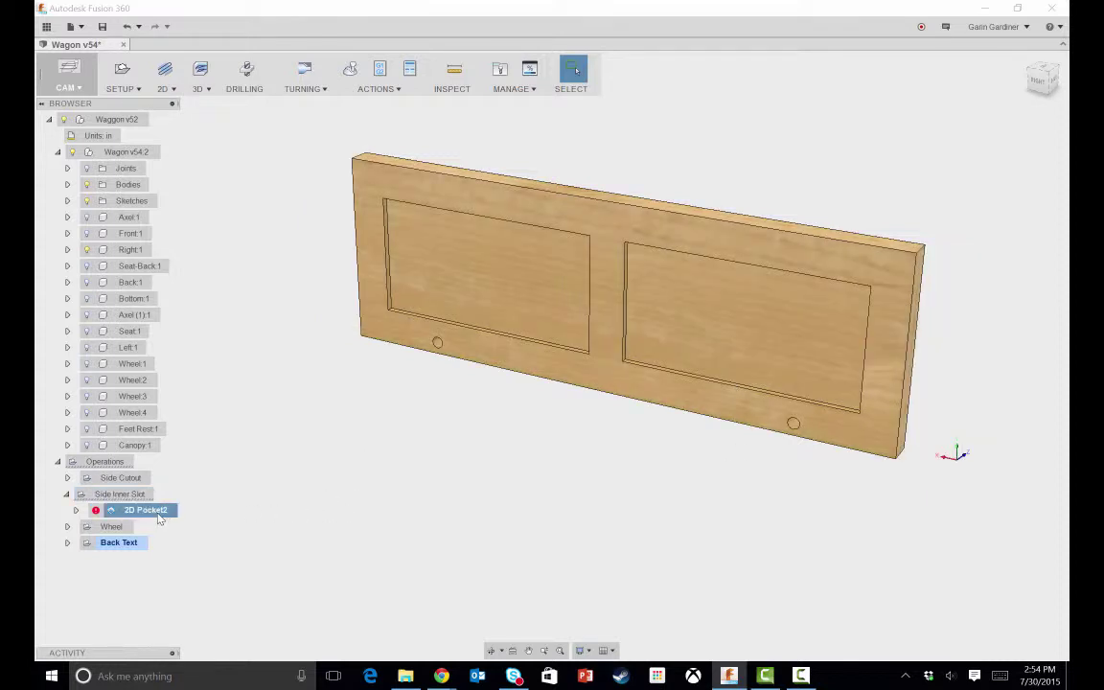
{"action": "left_click", "coordinate": [117, 494]}
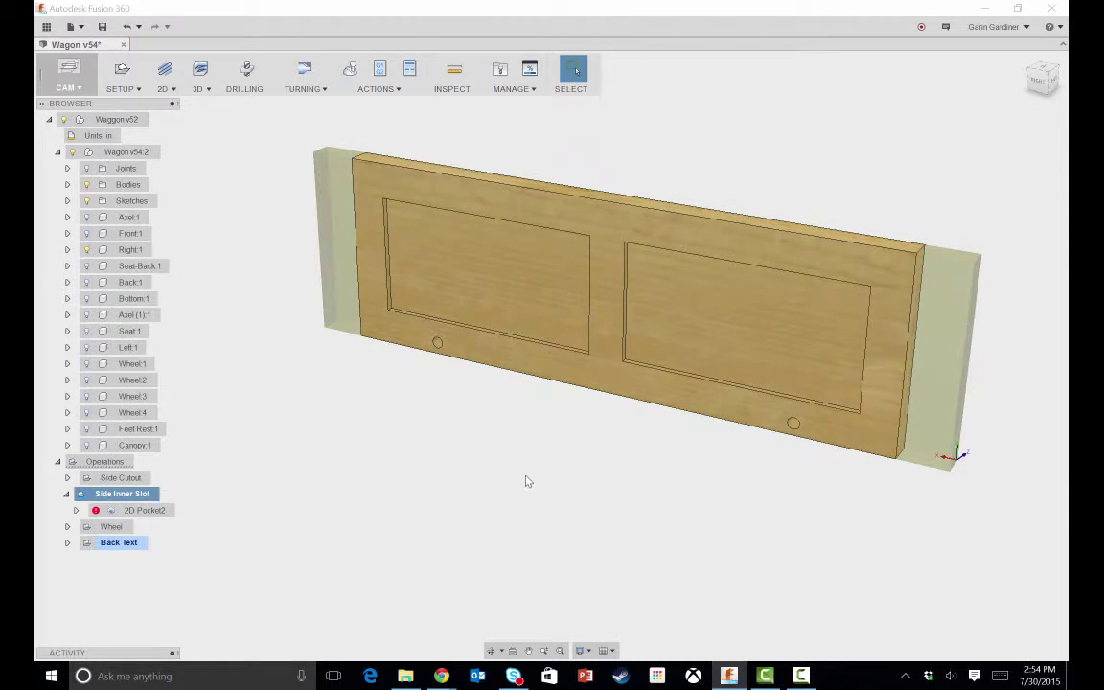
{"action": "mouse_move", "coordinate": [526, 481]}
{"action": "middle_mouse_down", "text": "shift"}
{"action": "mouse_move", "coordinate": [604, 480]}
{"action": "mouse_move", "coordinate": [514, 483]}
{"action": "middle_mouse_up", "text": "shift"}
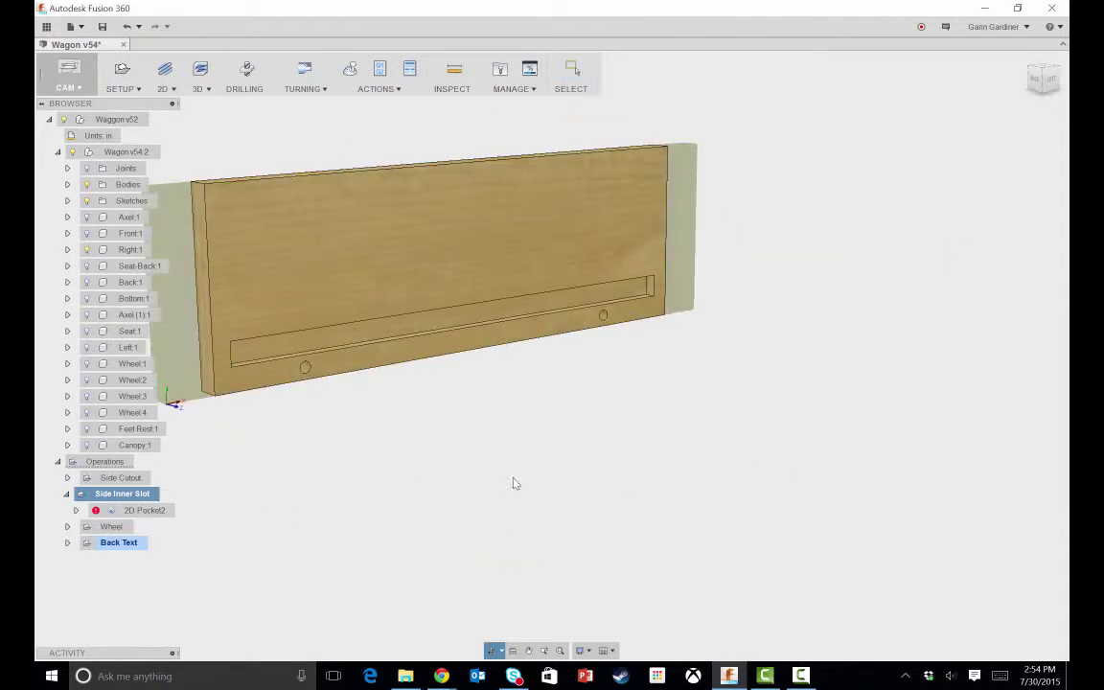
{"action": "left_click", "coordinate": [144, 510]}
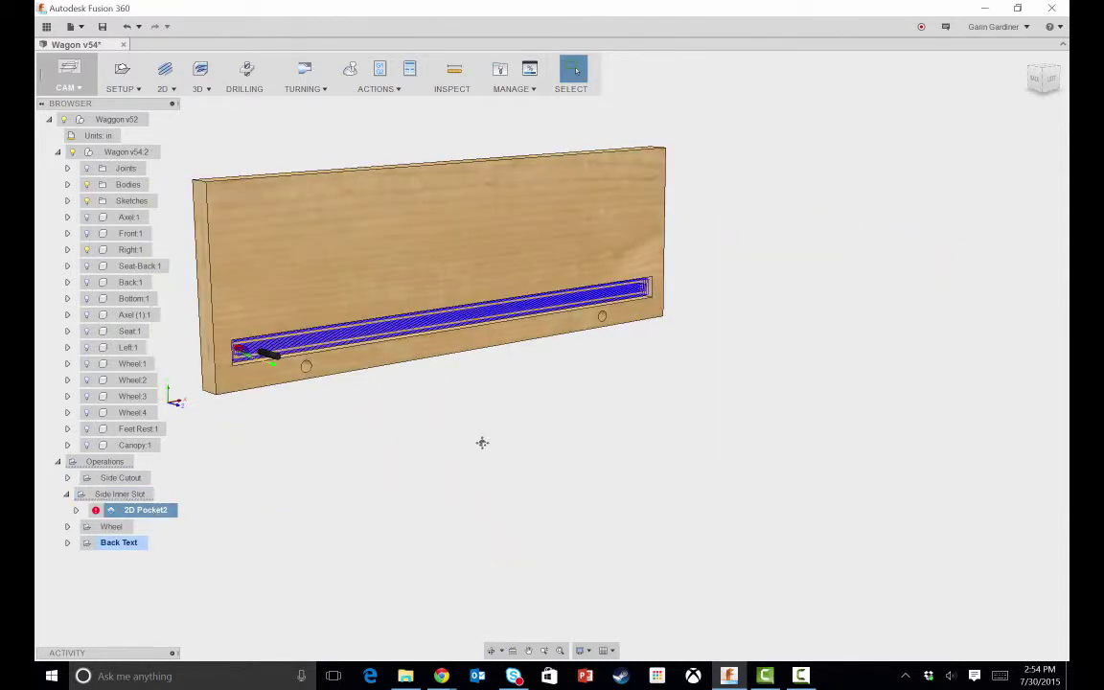
{"action": "middle_click_drag", "start_coordinate": [482, 442], "coordinate": [563, 448]}
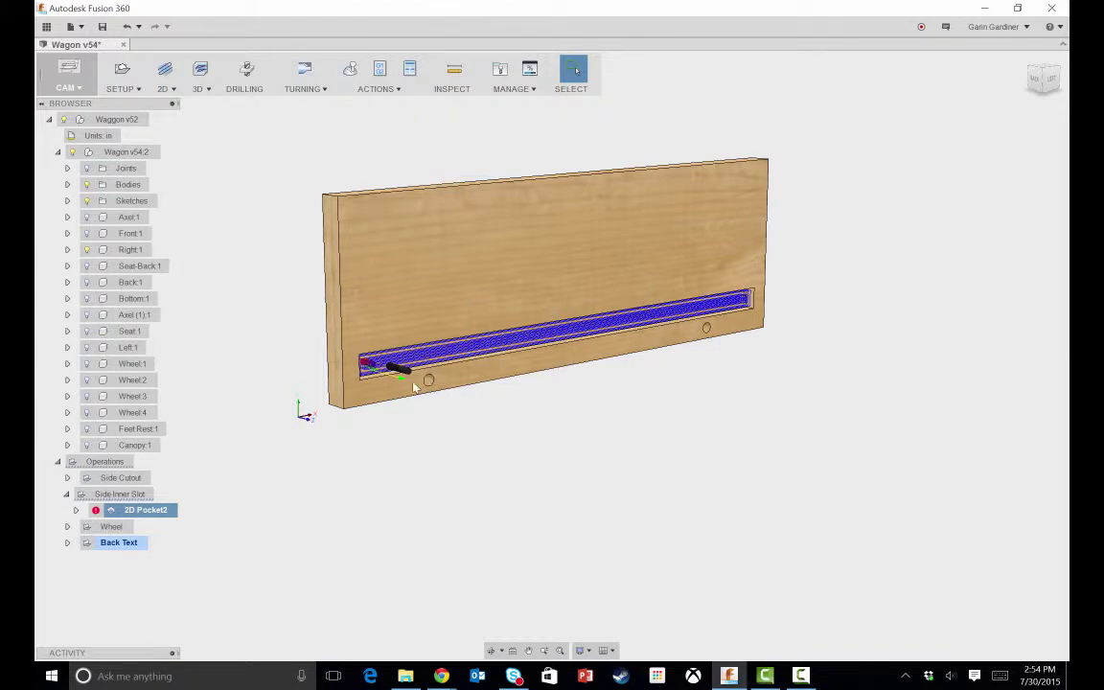
{"action": "scroll", "coordinate": [367, 391], "scroll_direction": "up", "scroll_amount": 8}
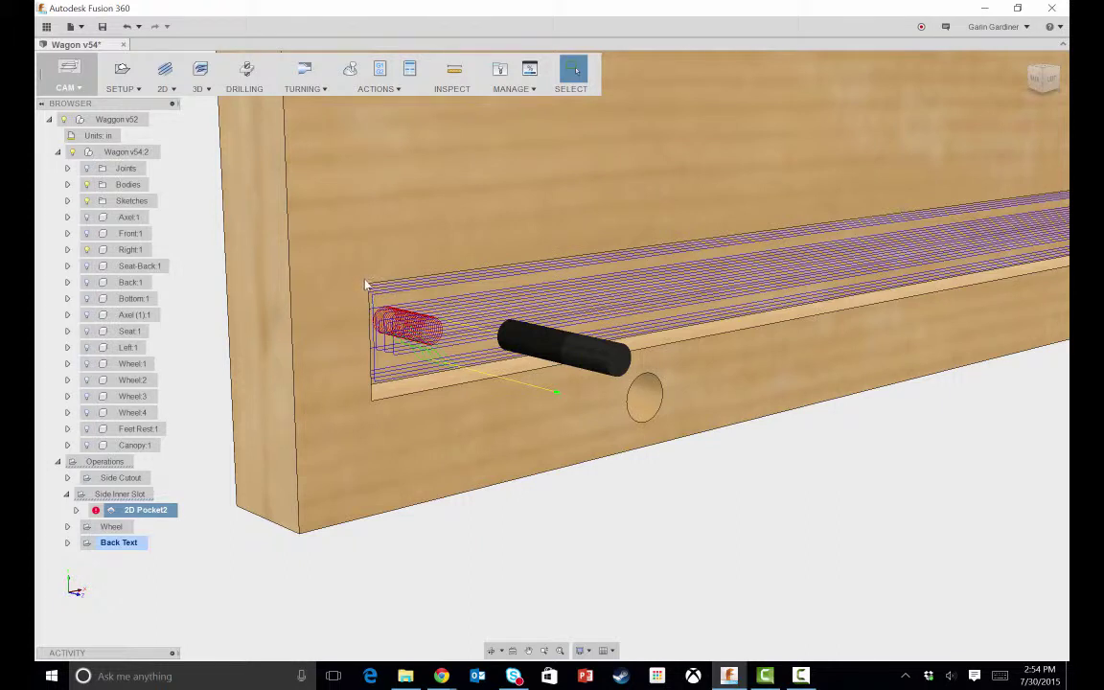
{"action": "left_click", "coordinate": [115, 476]}
{"action": "middle_click_drag", "start_coordinate": [345, 449], "coordinate": [421, 453], "text": "shift"}
{"action": "scroll", "coordinate": [421, 453], "scroll_direction": "down", "scroll_amount": 2}
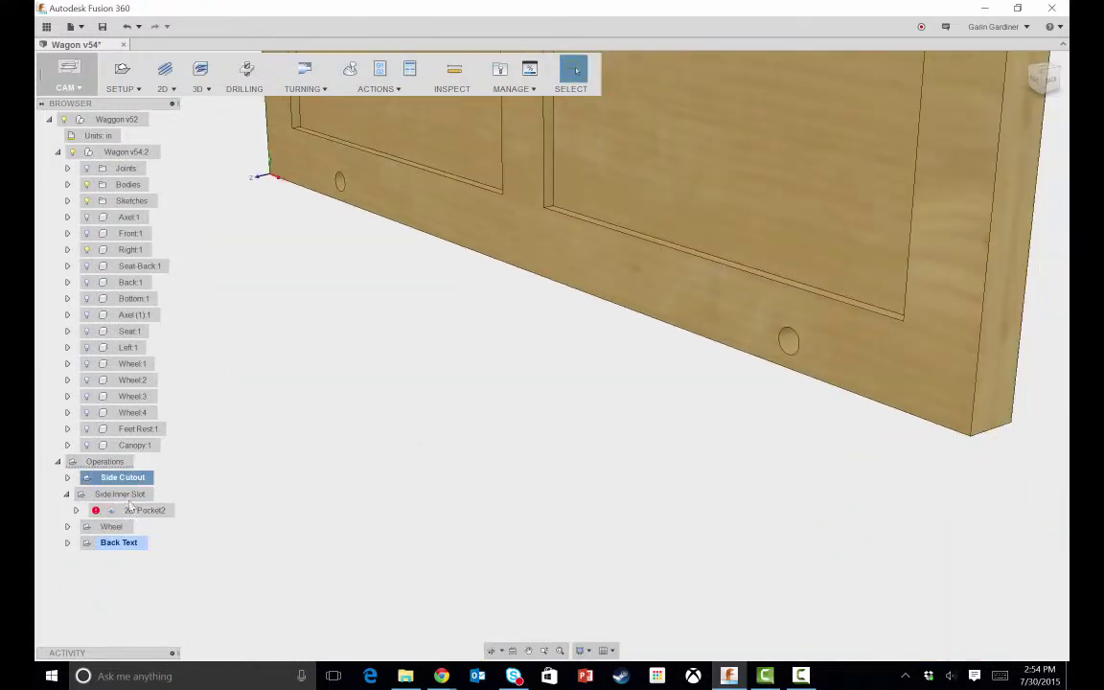
{"action": "middle_click_drag", "start_coordinate": [273, 496], "coordinate": [230, 461], "text": "shift"}
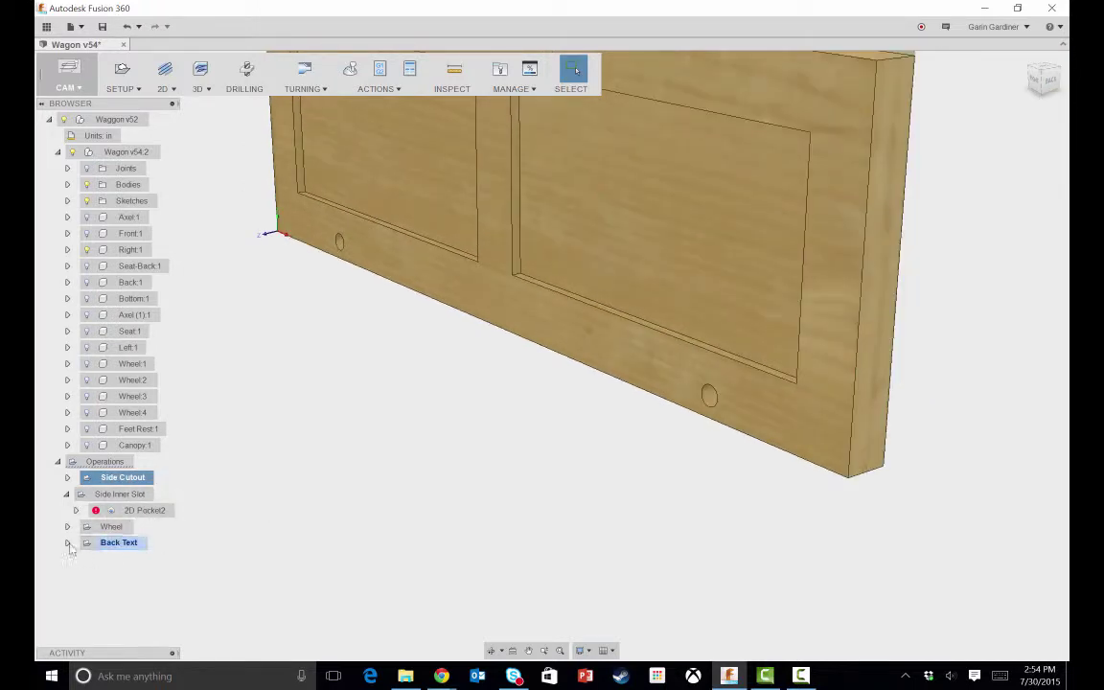
{"action": "left_click", "coordinate": [110, 510]}
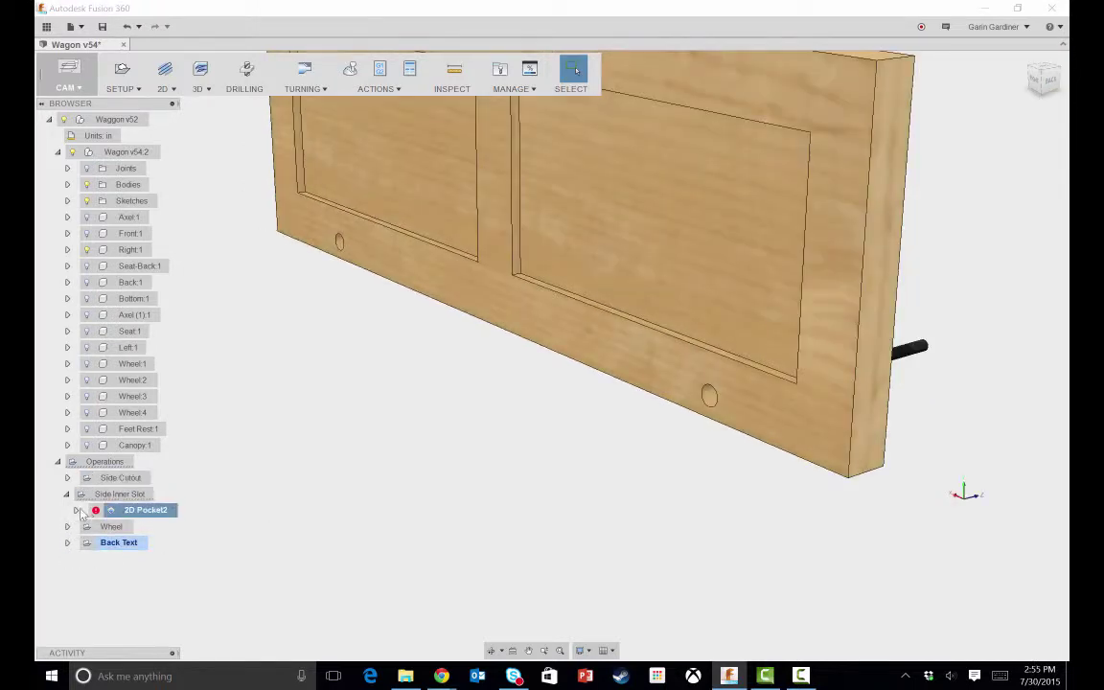
{"action": "left_click", "coordinate": [97, 480]}
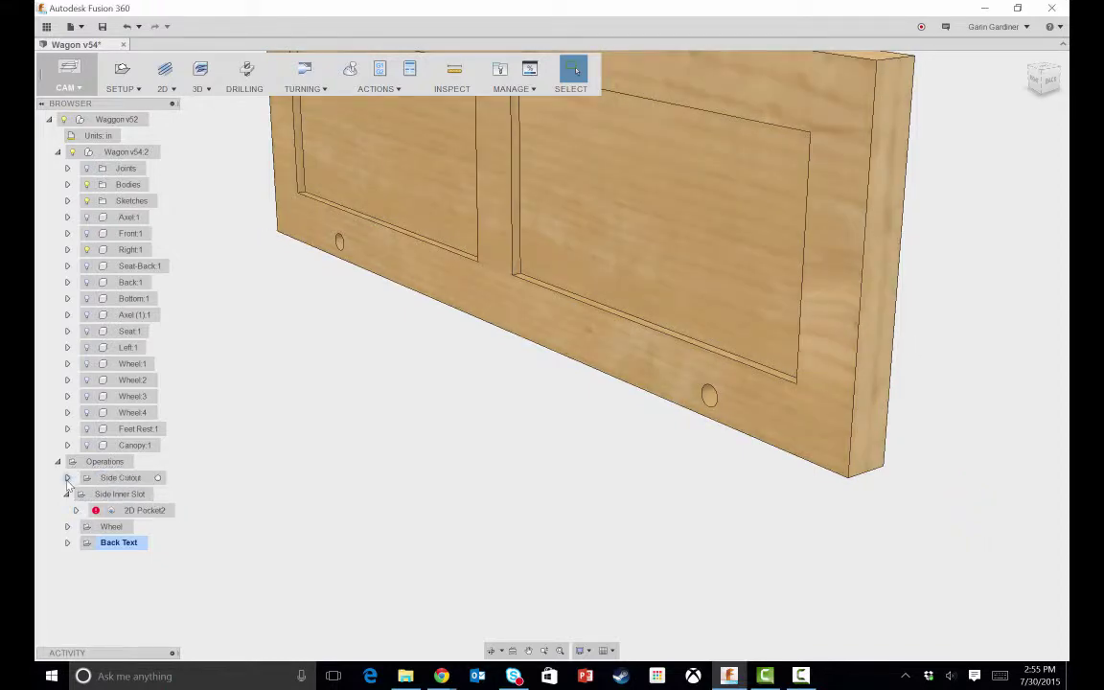
- Expand Side Cutout and review the 2D Pocket1, Bore2 and 2D Pocket2 toolpaths on the board
{"action": "left_click", "coordinate": [67, 477]}
{"action": "left_click", "coordinate": [137, 494]}
{"action": "scroll", "coordinate": [404, 491], "scroll_direction": "down", "scroll_amount": 5}
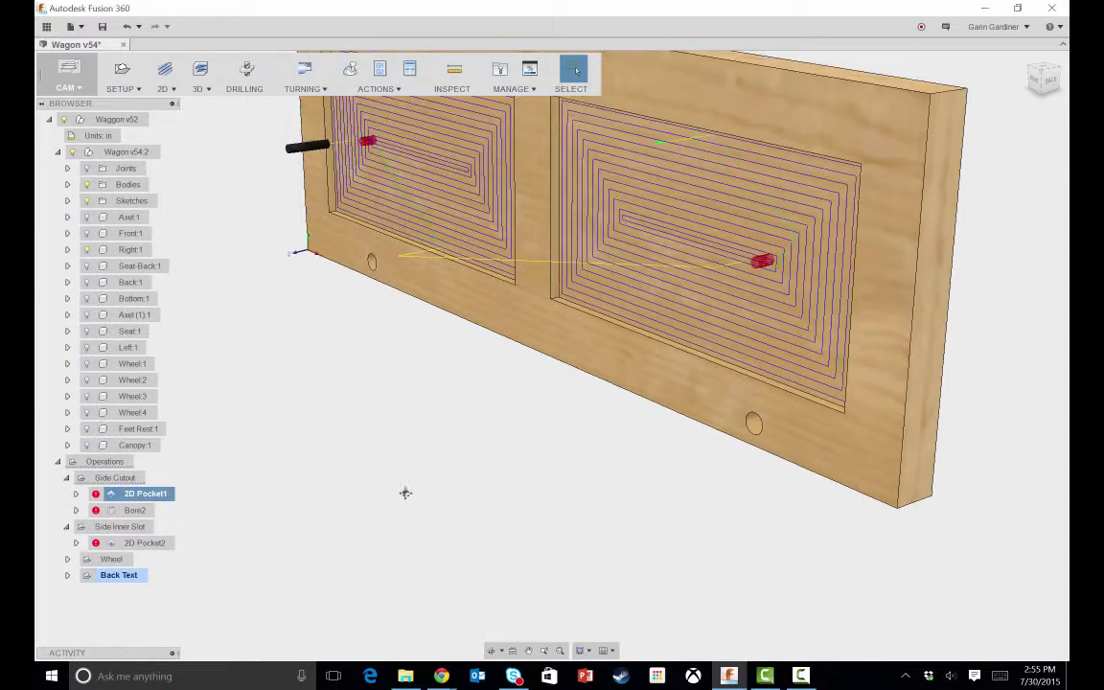
{"action": "middle_click_drag", "start_coordinate": [405, 491], "coordinate": [191, 483], "text": "shift"}
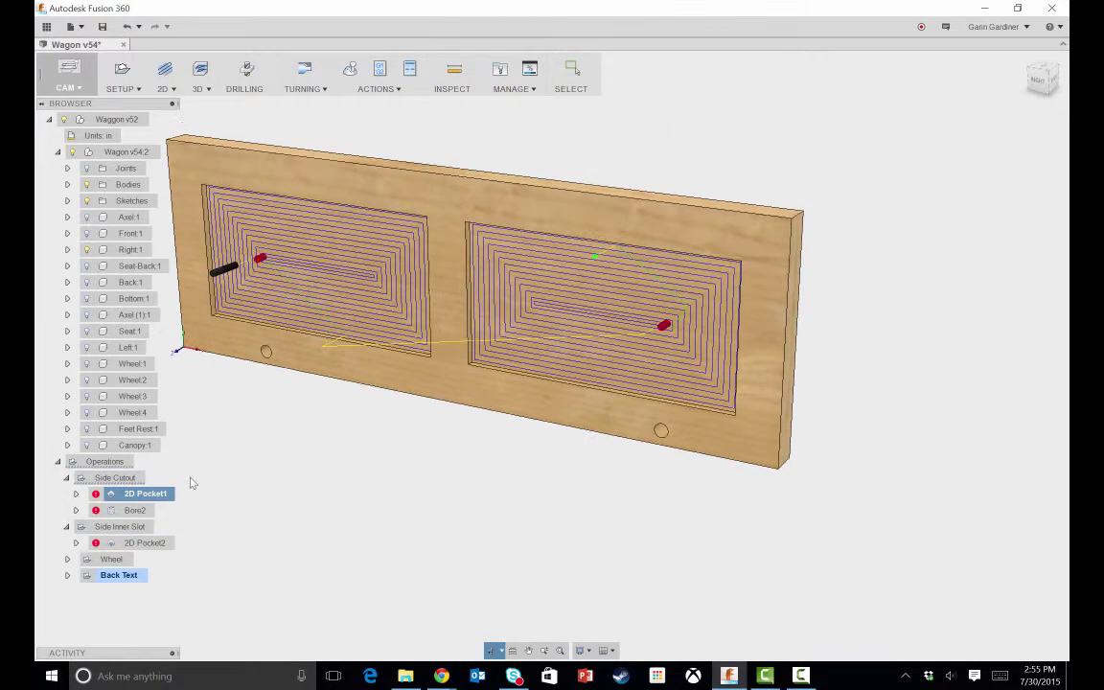
{"action": "left_click", "coordinate": [136, 511]}
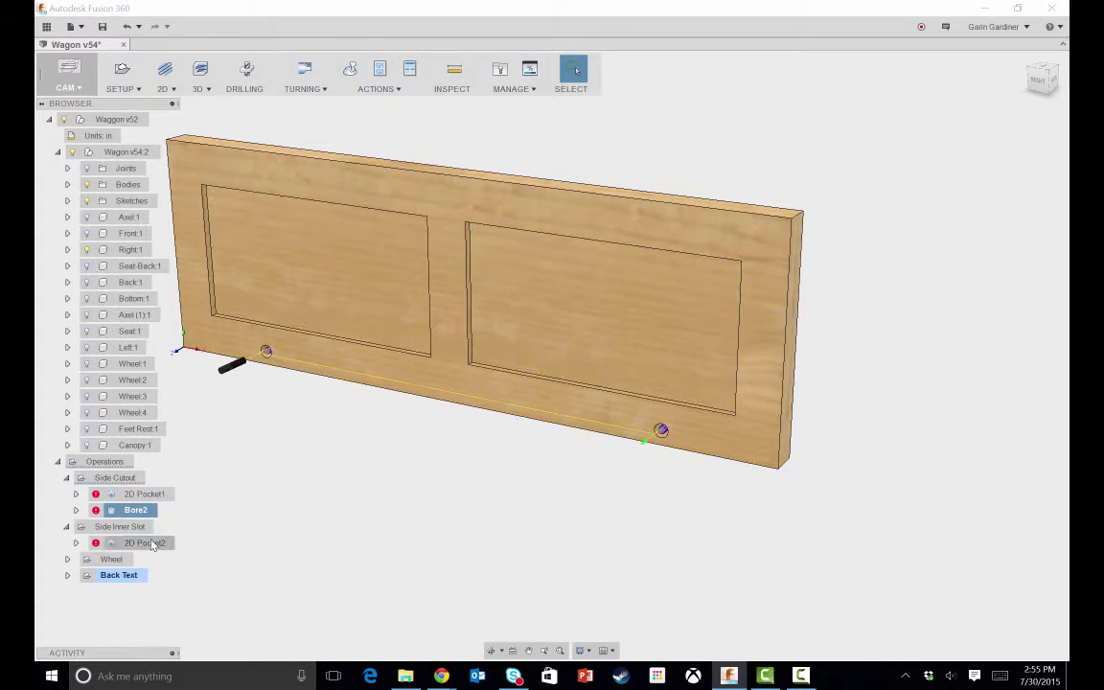
{"action": "left_click", "coordinate": [158, 541]}
{"action": "middle_click_drag", "start_coordinate": [401, 475], "coordinate": [433, 460], "text": "shift"}
{"action": "key", "text": "Escape"}
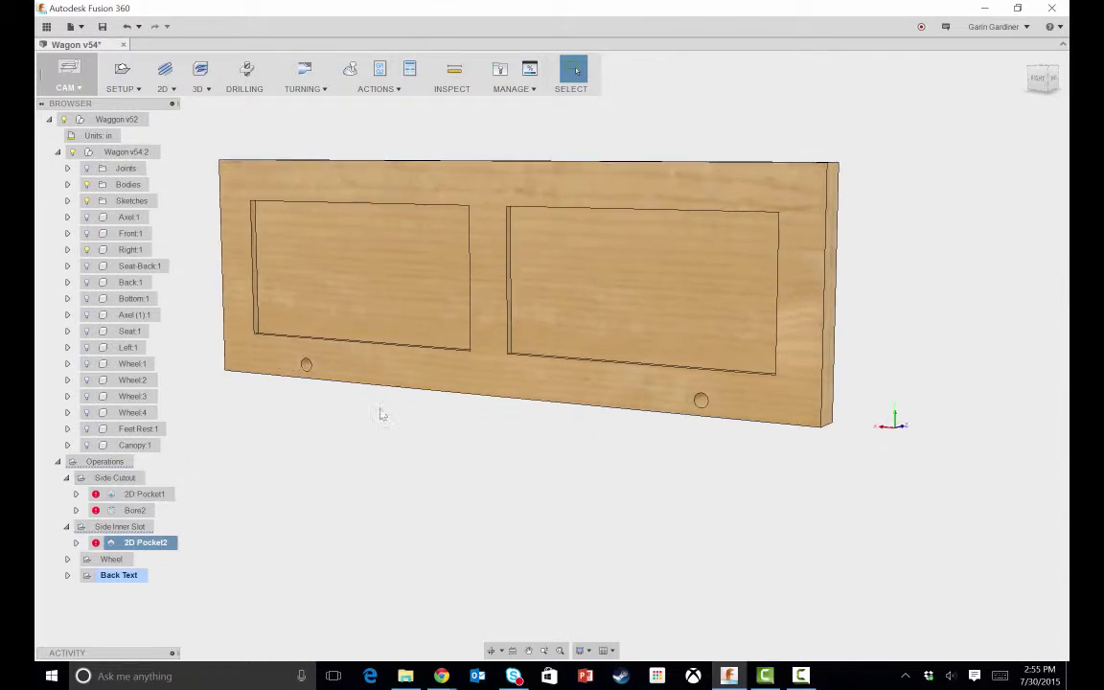
- Regenerate the Side Cutout toolpaths, zoom in on the pocket, and open 2D Pocket1's context menu
{"action": "right_click", "coordinate": [113, 477]}
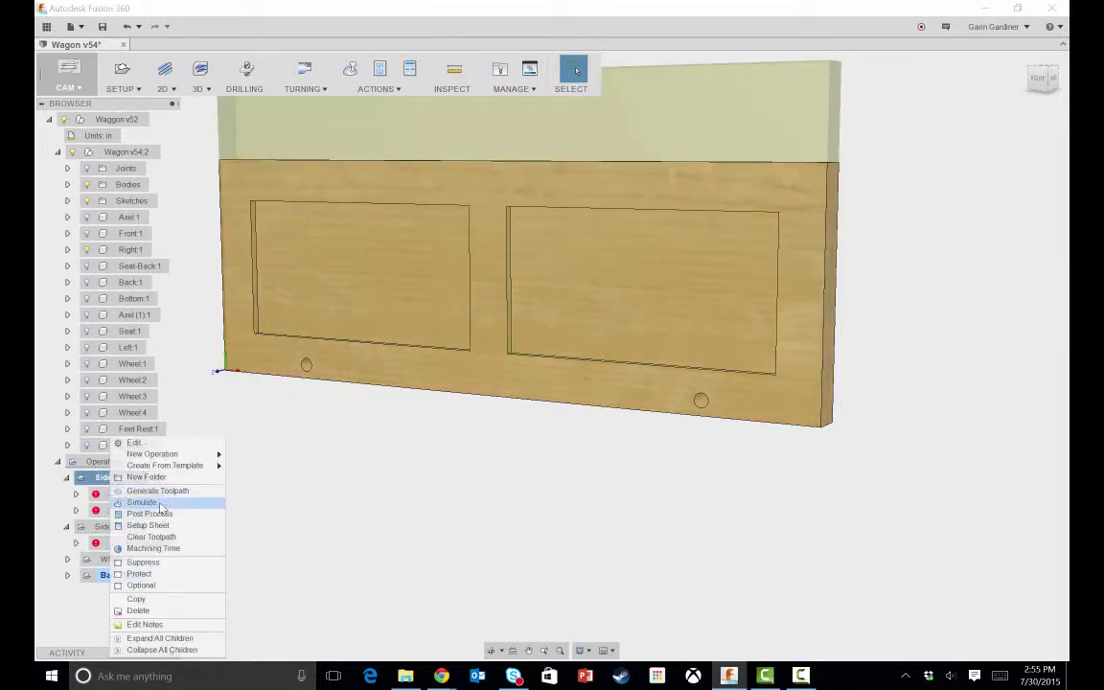
{"action": "left_click", "coordinate": [157, 491]}
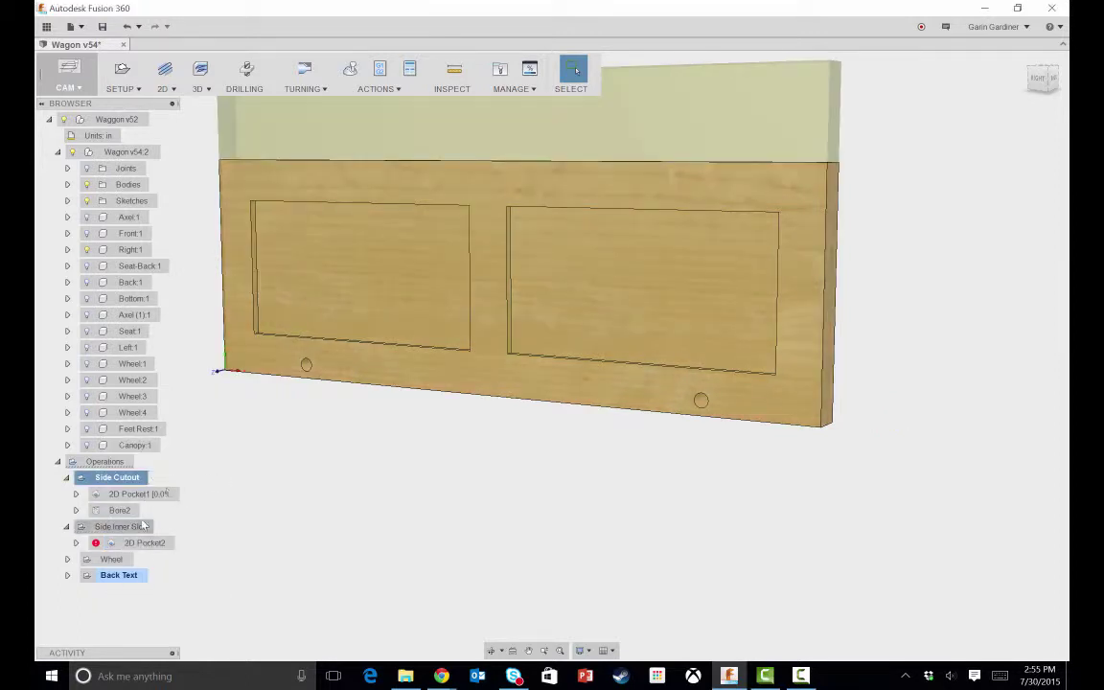
{"action": "right_click", "coordinate": [129, 496]}
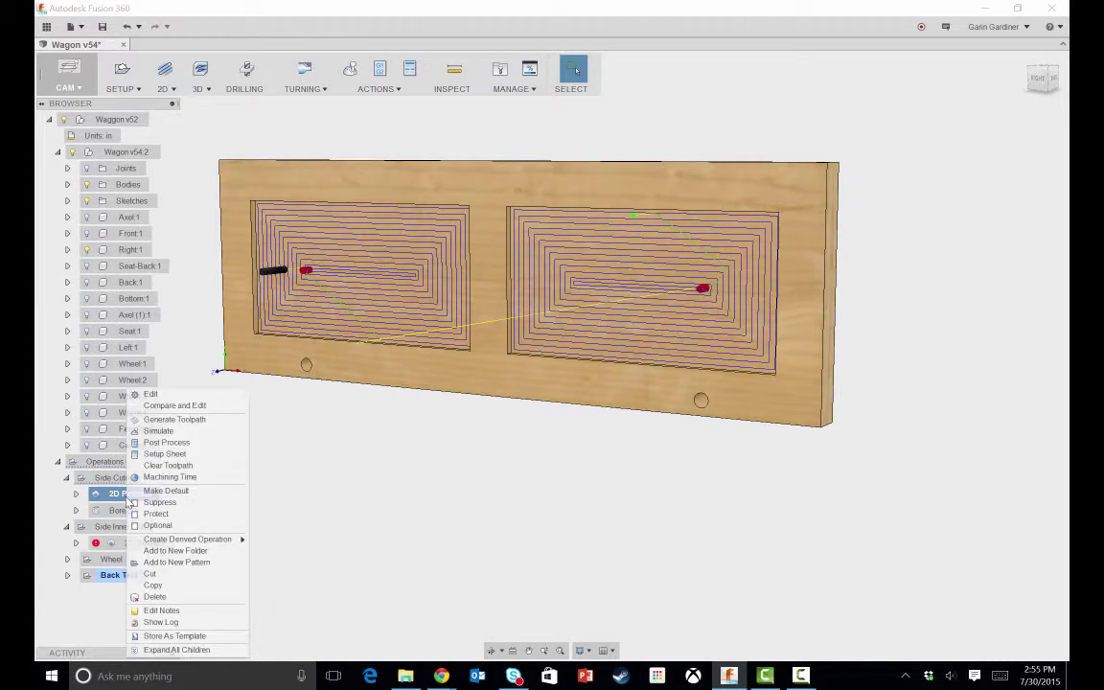
{"action": "left_click", "coordinate": [449, 480]}
{"action": "scroll", "coordinate": [458, 364], "scroll_direction": "up", "scroll_amount": 5}
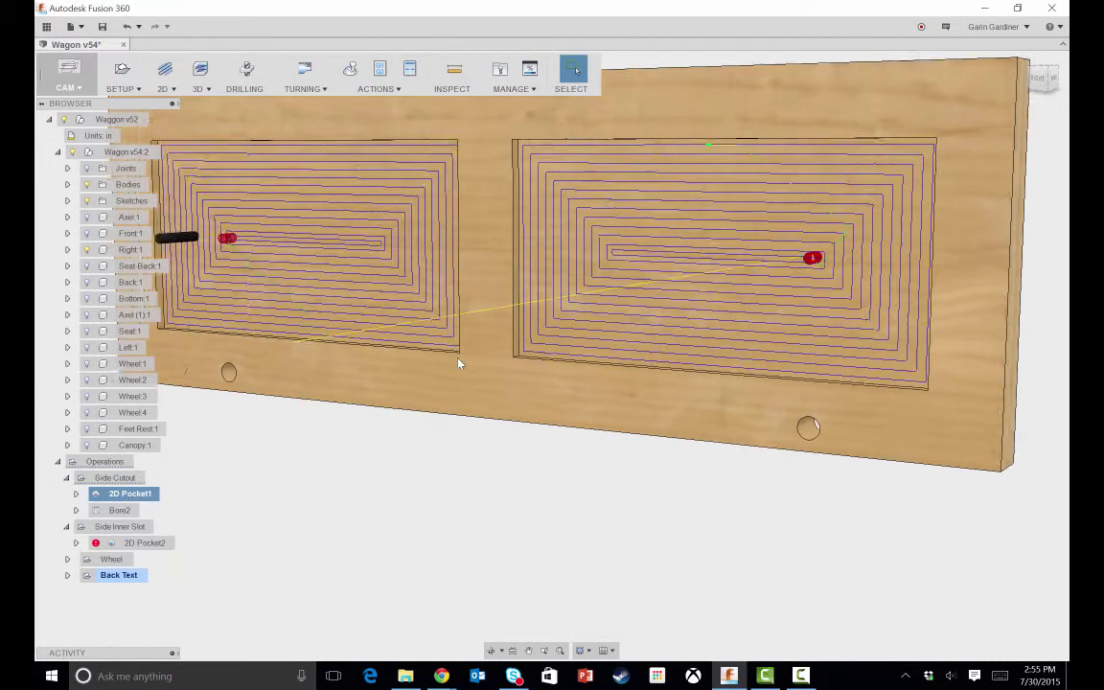
{"action": "scroll", "coordinate": [445, 374], "scroll_direction": "up", "scroll_amount": 3}
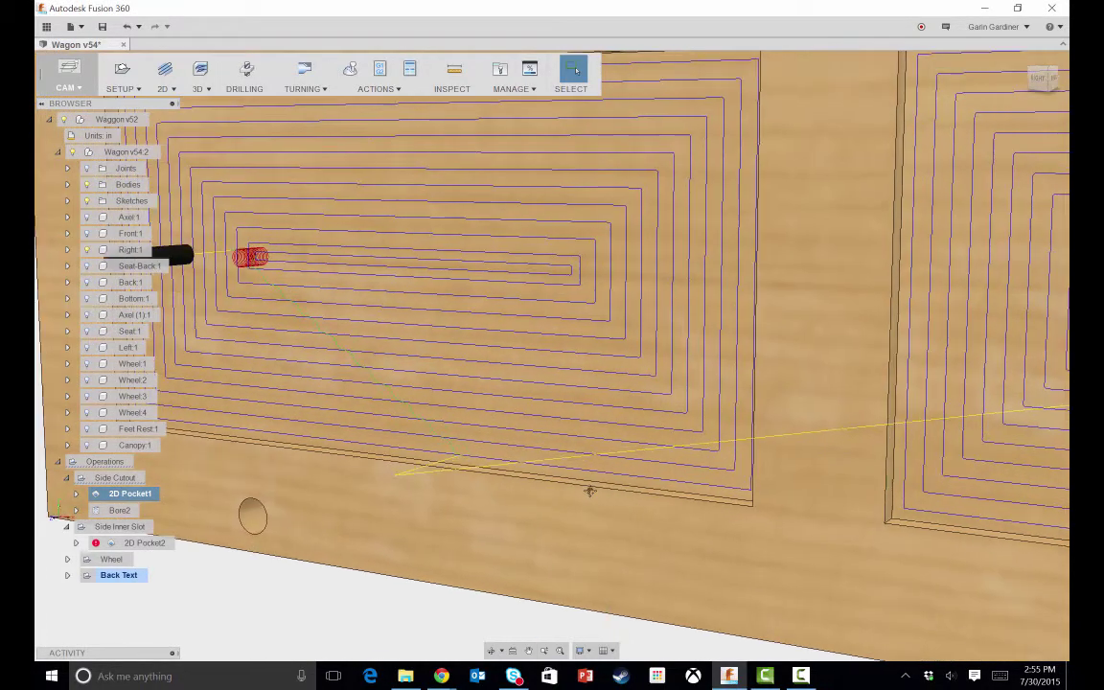
{"action": "scroll", "coordinate": [525, 358], "scroll_direction": "down", "scroll_amount": 3}
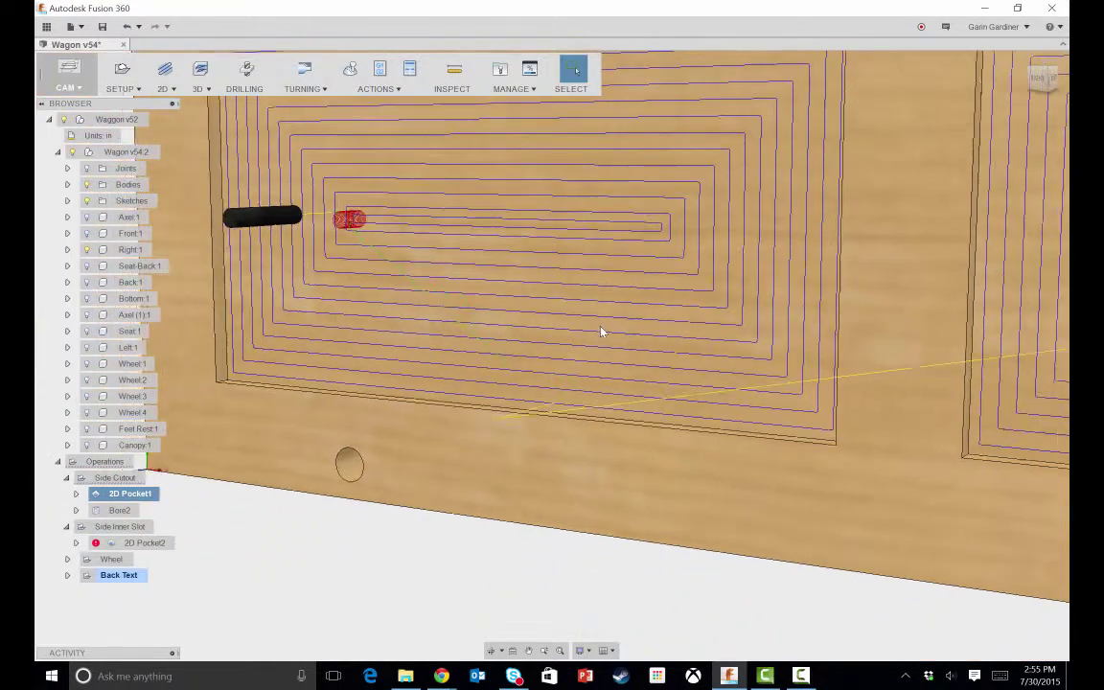
{"action": "right_click", "coordinate": [119, 498]}
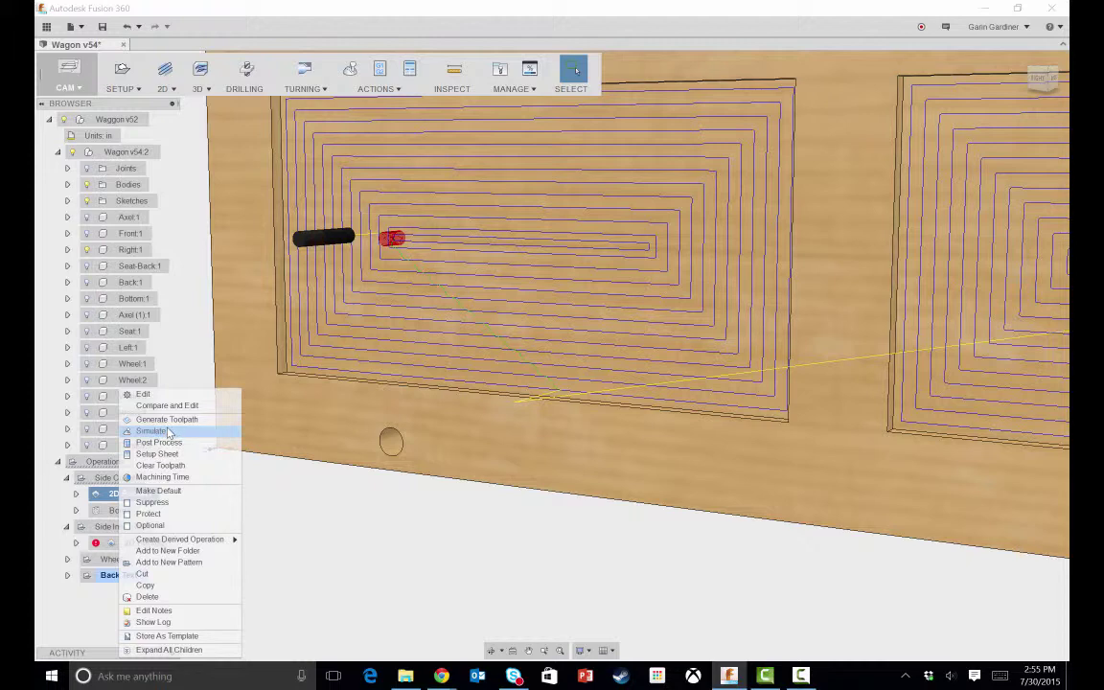
- Edit 2D Pocket1 to cut in Multiple Depths with a 0.02 in maximum roughing stepdown
{"action": "left_click", "coordinate": [143, 394]}
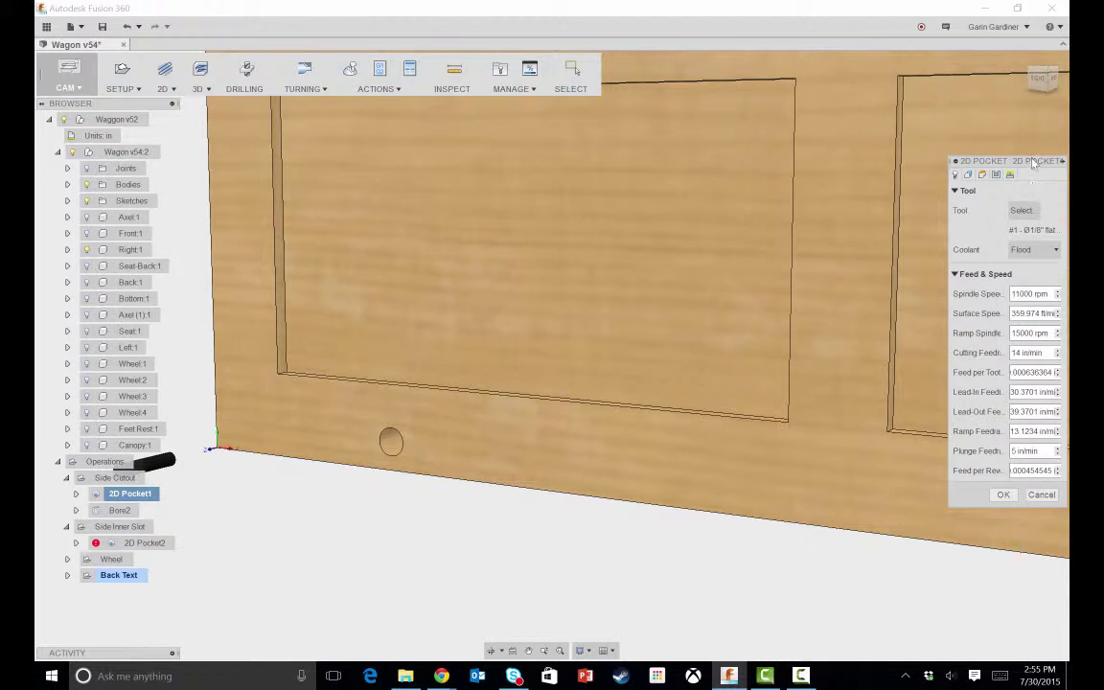
{"action": "left_click", "coordinate": [995, 176]}
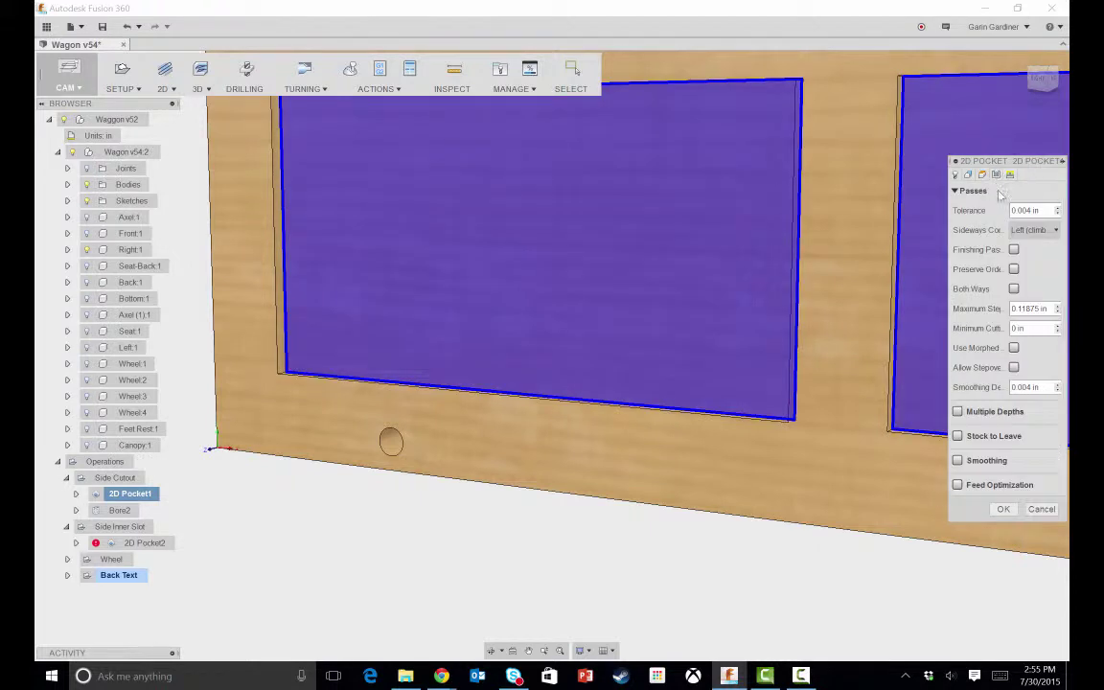
{"action": "left_click", "coordinate": [965, 411]}
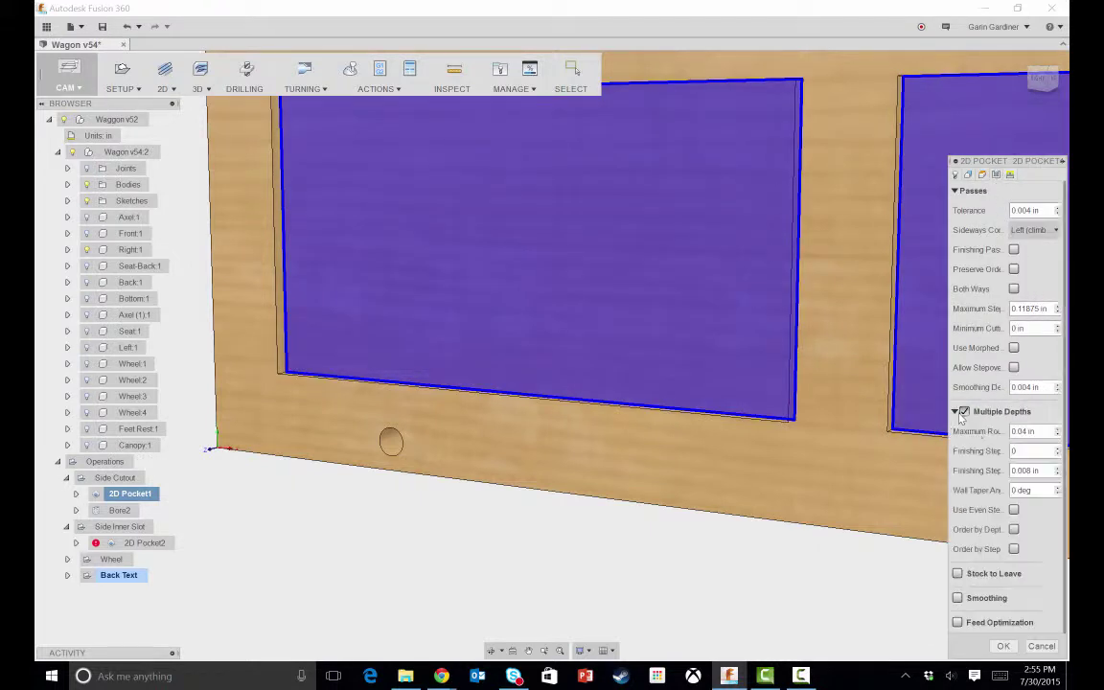
{"action": "mouse_move", "coordinate": [1044, 432]}
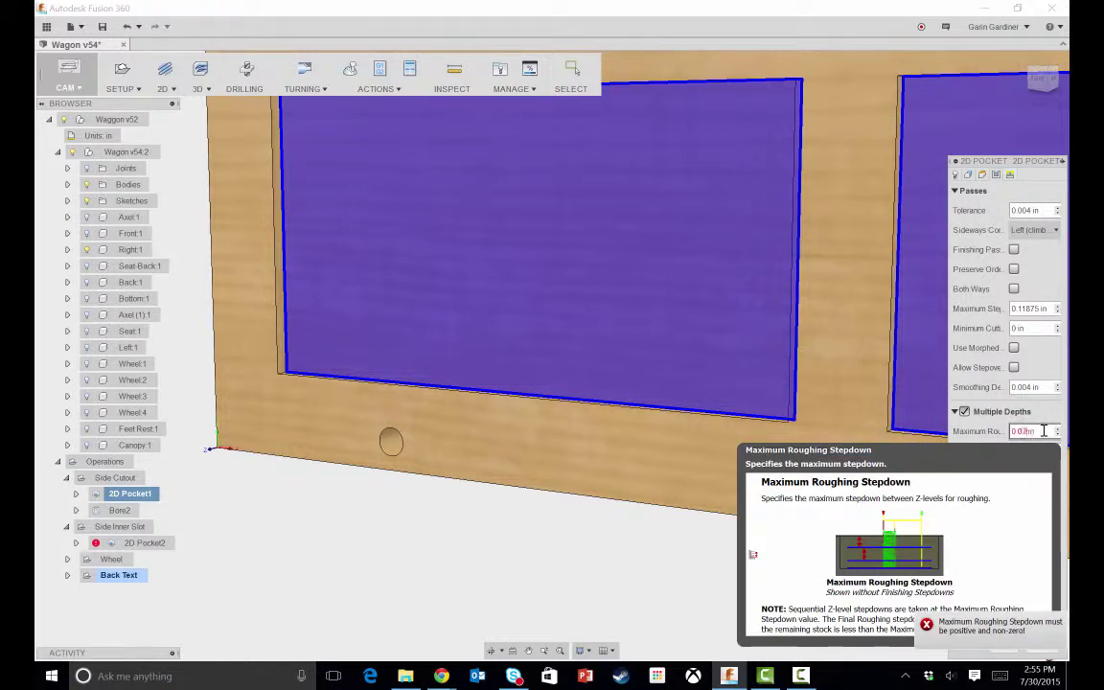
{"action": "type", "text": "2"}
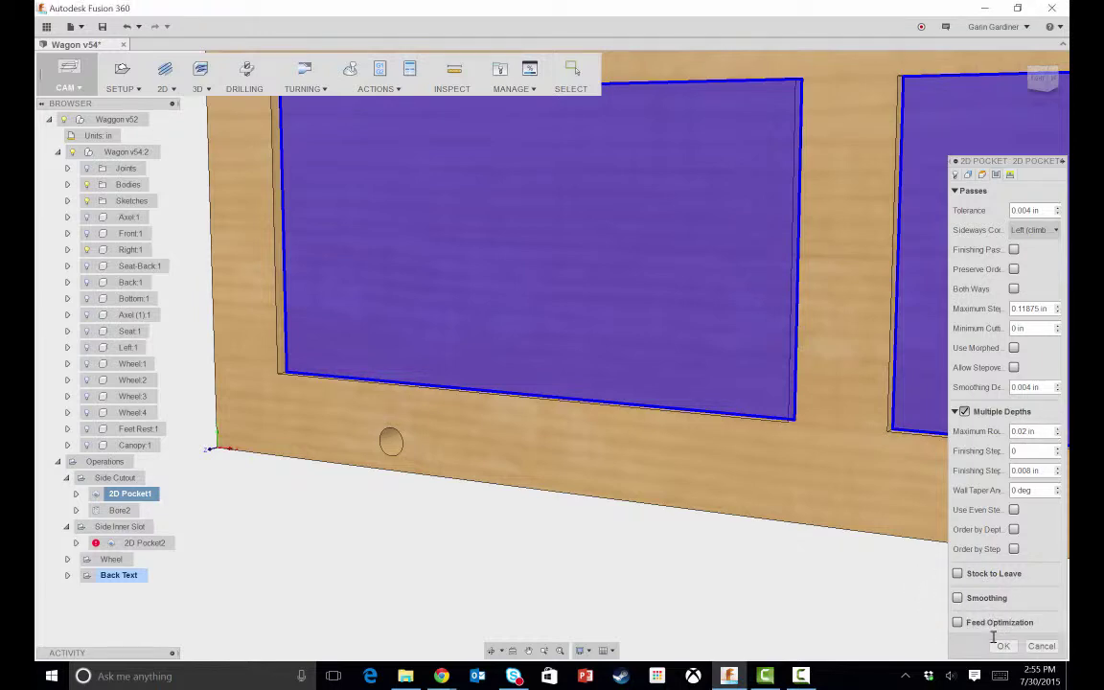
{"action": "left_click", "coordinate": [999, 644]}
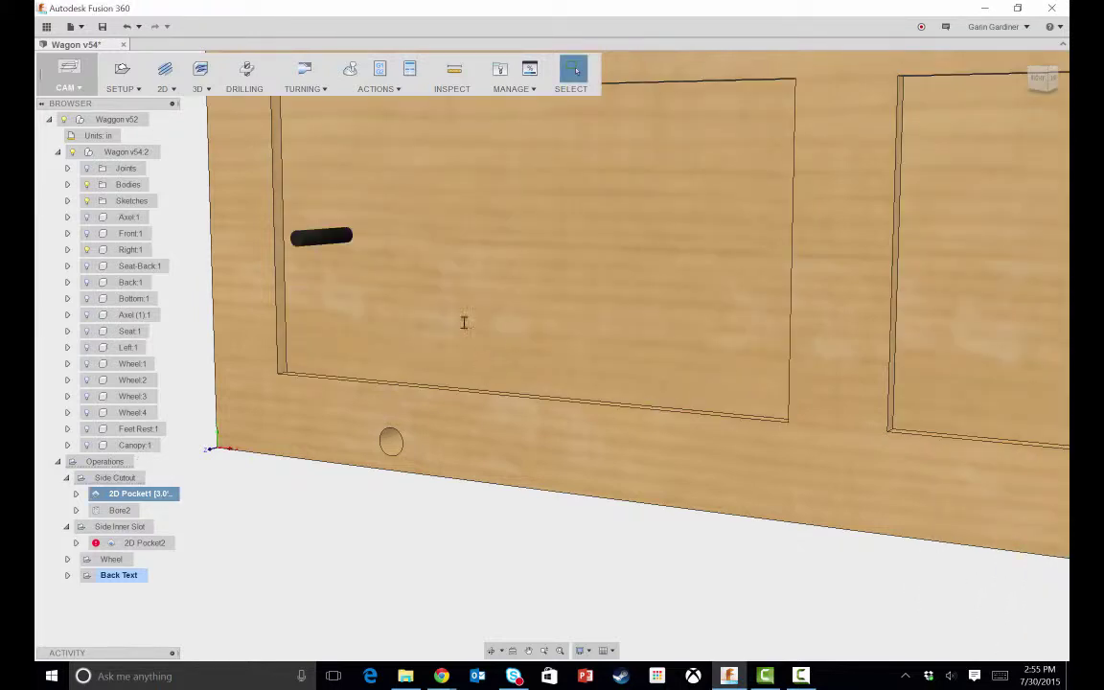
{"action": "middle_click_drag", "start_coordinate": [729, 319], "coordinate": [546, 424], "text": "shift"}
{"action": "scroll", "coordinate": [850, 291], "scroll_direction": "up", "scroll_amount": 5}
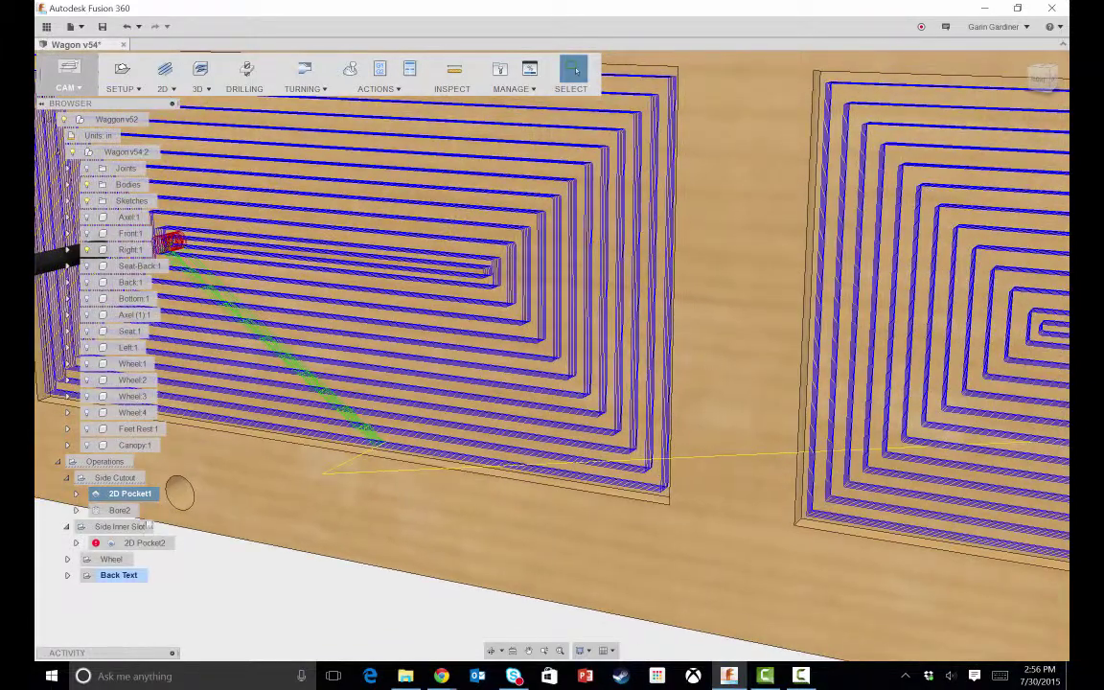
- Change 2D Pocket1's maximum roughing stepdown to 0.04 in and regenerate it
{"action": "left_click", "coordinate": [87, 443]}
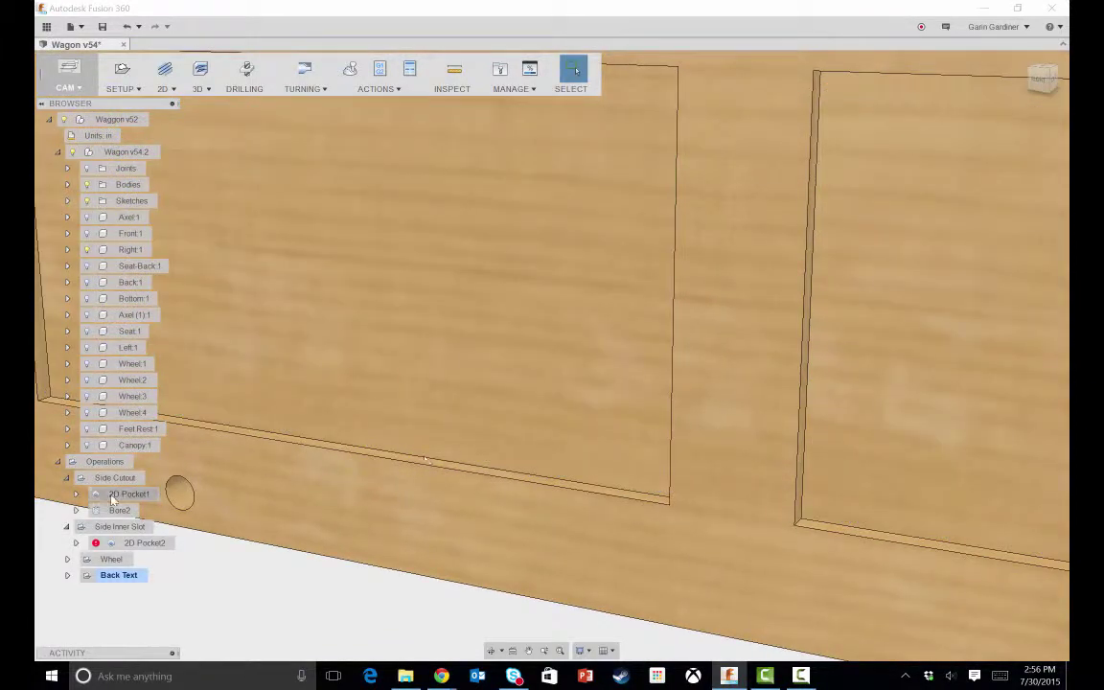
{"action": "left_click", "coordinate": [113, 495]}
{"action": "double_click", "coordinate": [113, 494]}
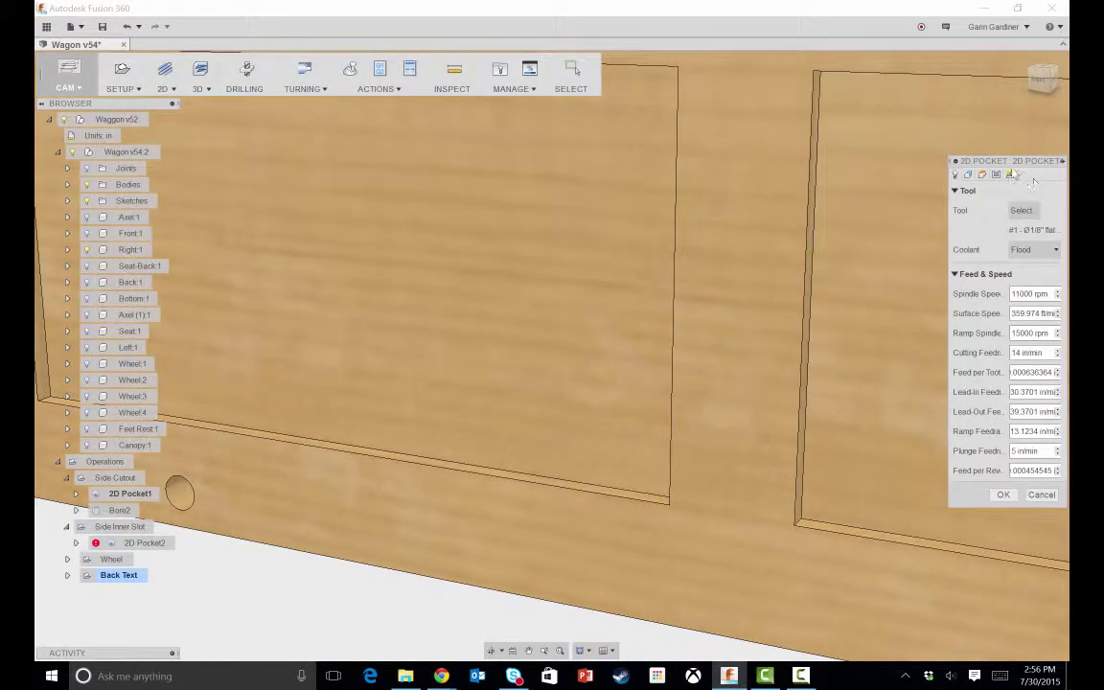
{"action": "left_click", "coordinate": [1010, 175]}
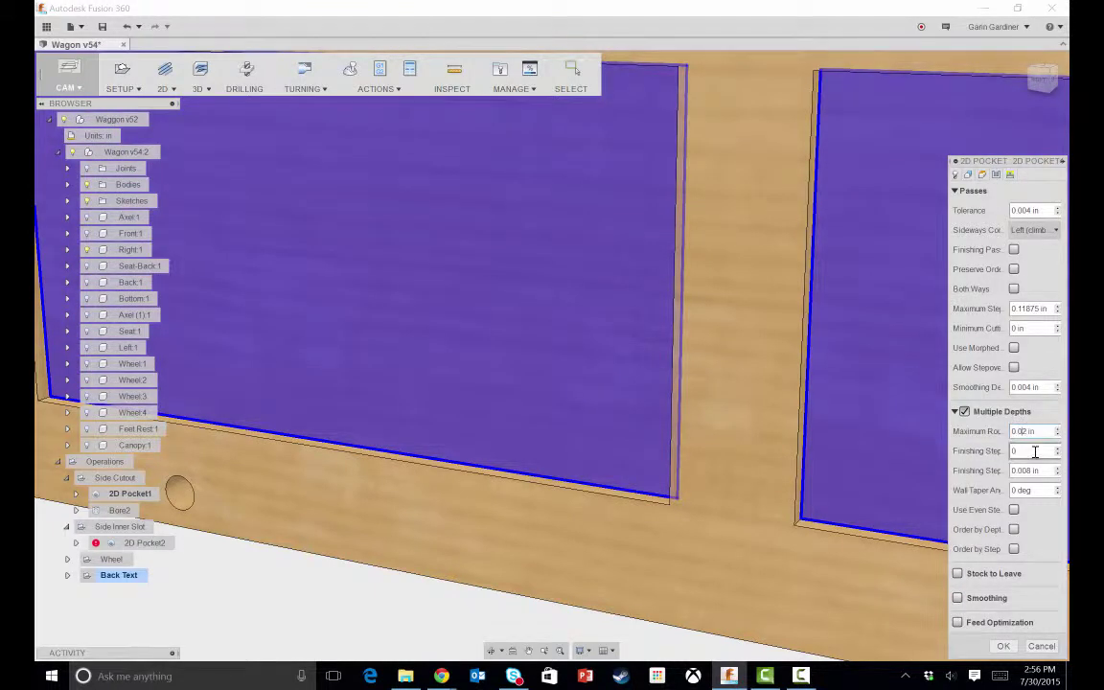
{"action": "type", "text": "0.04in"}
{"action": "left_click", "coordinate": [1004, 646]}
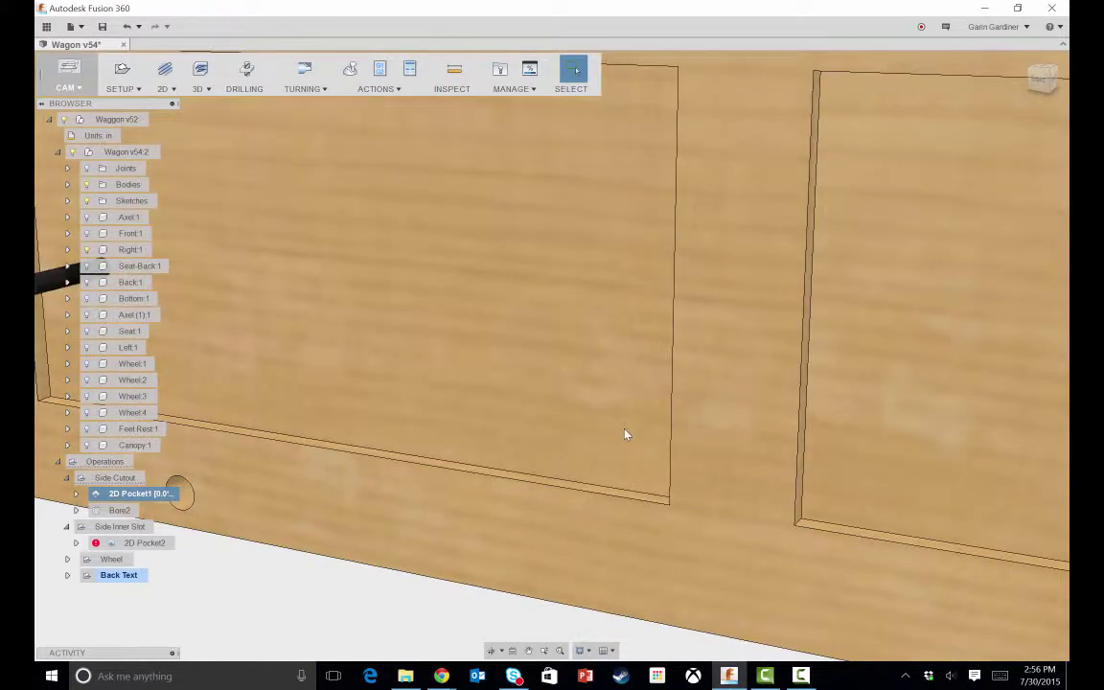
- Review the whole panel's pocket toolpaths, then select the 2D Pocket2 inner slot operation
{"action": "scroll", "coordinate": [652, 469], "scroll_direction": "up", "scroll_amount": 3}
{"action": "scroll", "coordinate": [662, 489], "scroll_direction": "up", "scroll_amount": 4}
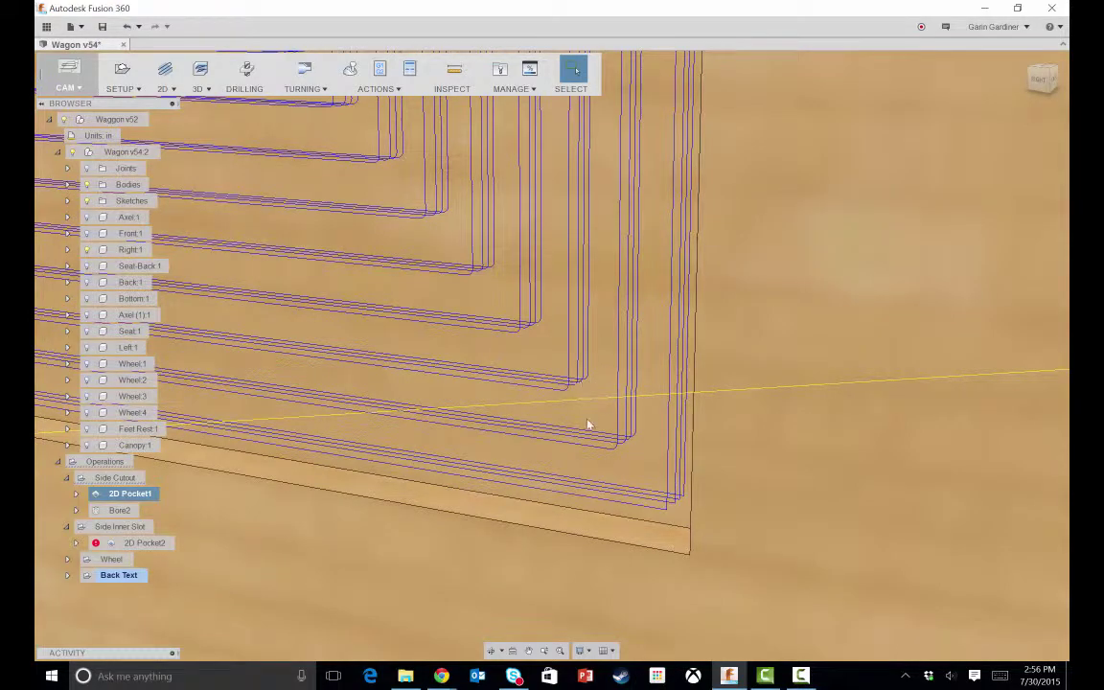
{"action": "scroll", "coordinate": [588, 423], "scroll_direction": "down", "scroll_amount": 6}
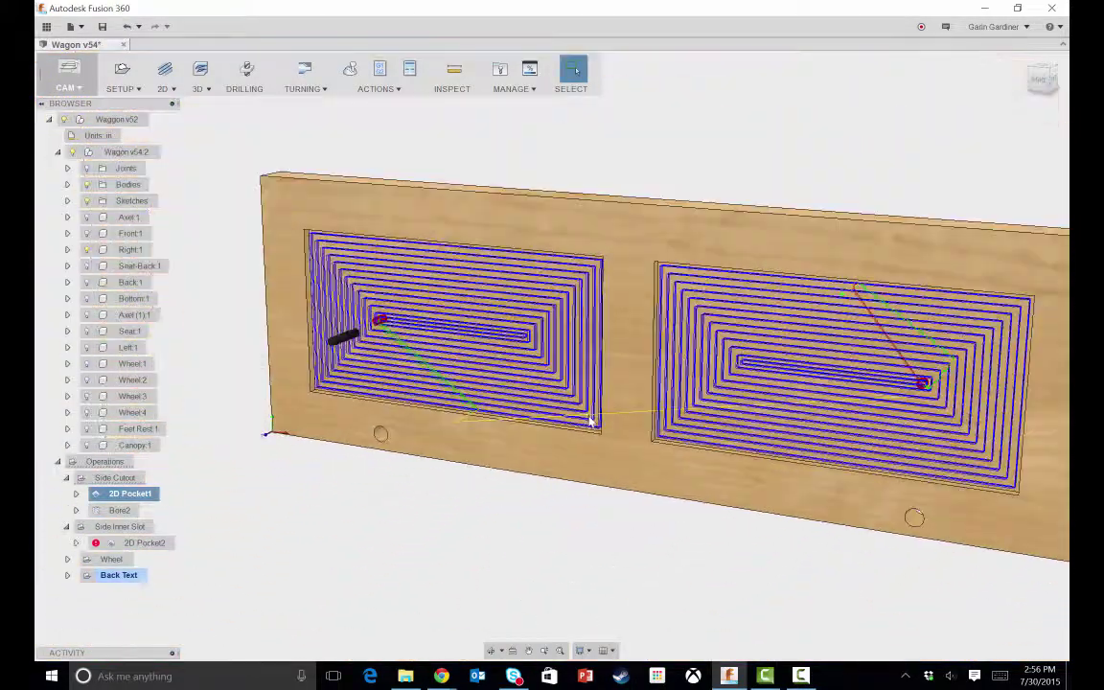
{"action": "middle_click_drag", "start_coordinate": [591, 421], "coordinate": [536, 450], "text": "shift"}
{"action": "left_click", "coordinate": [128, 543]}
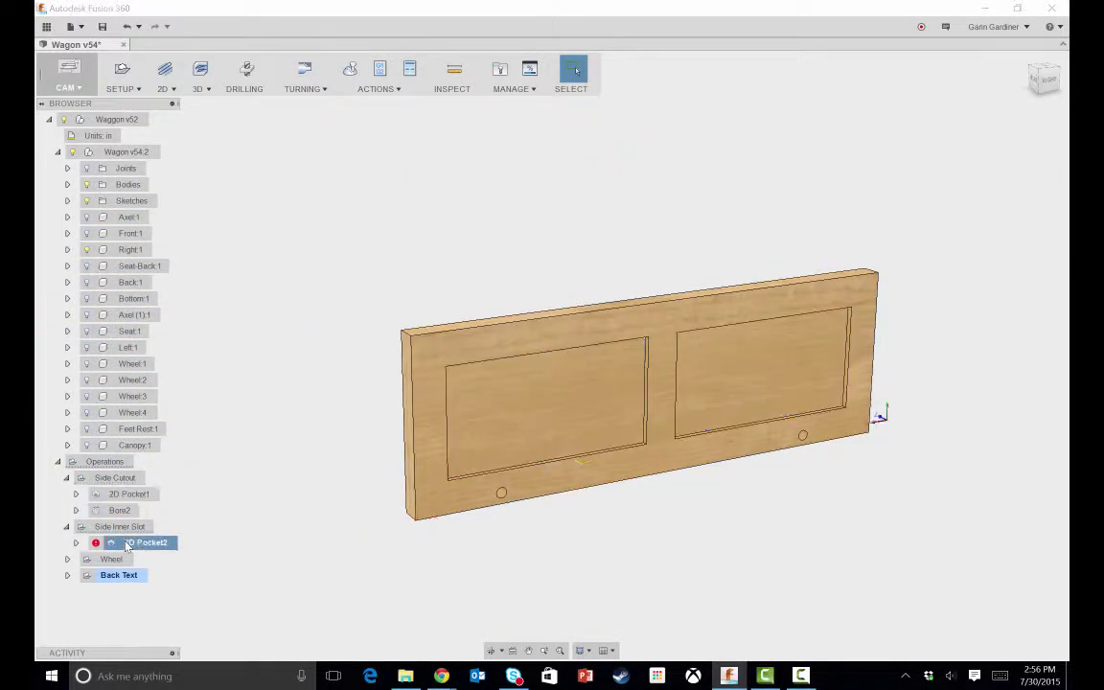
- Expand Back Text, hide the Right:1 side panel and show the Back:1 COTTON board
{"action": "left_click", "coordinate": [67, 575]}
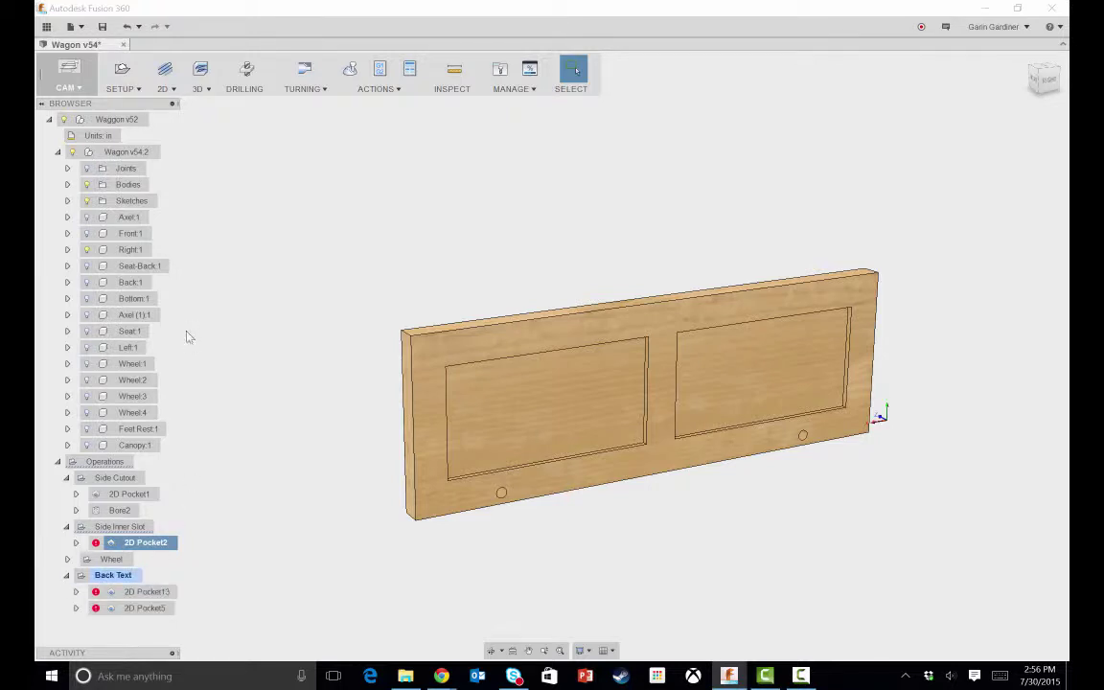
{"action": "left_click", "coordinate": [87, 249]}
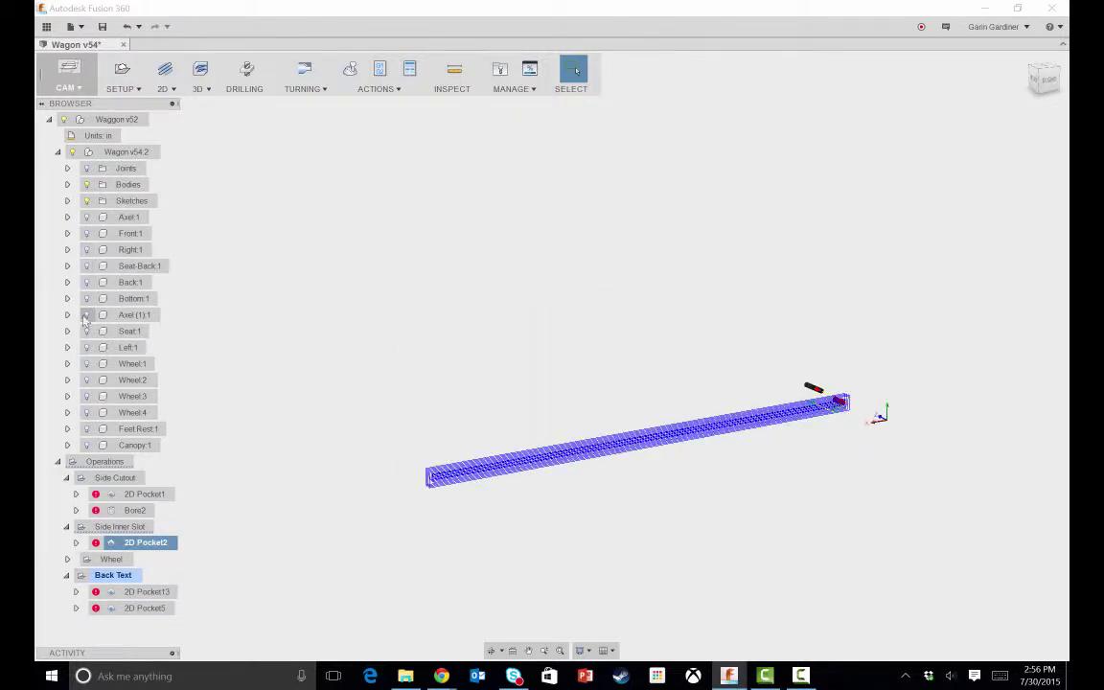
{"action": "left_click", "coordinate": [86, 282]}
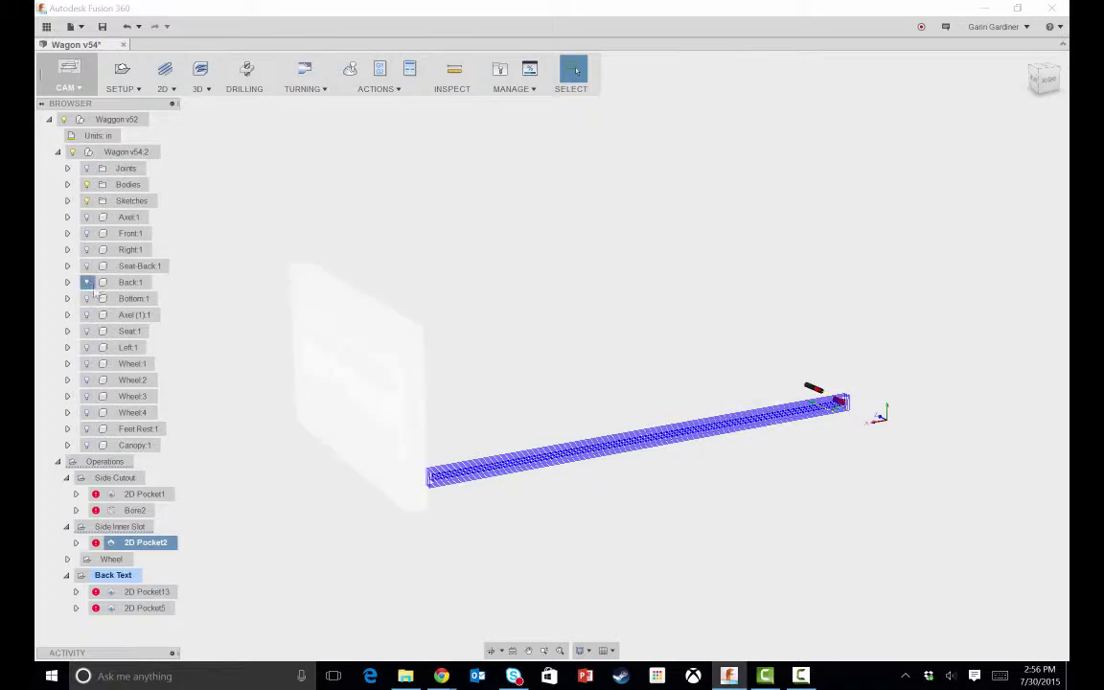
{"action": "middle_click_drag", "start_coordinate": [498, 345], "coordinate": [416, 338], "text": "shift"}
{"action": "scroll", "coordinate": [367, 349], "scroll_direction": "up", "scroll_amount": 5}
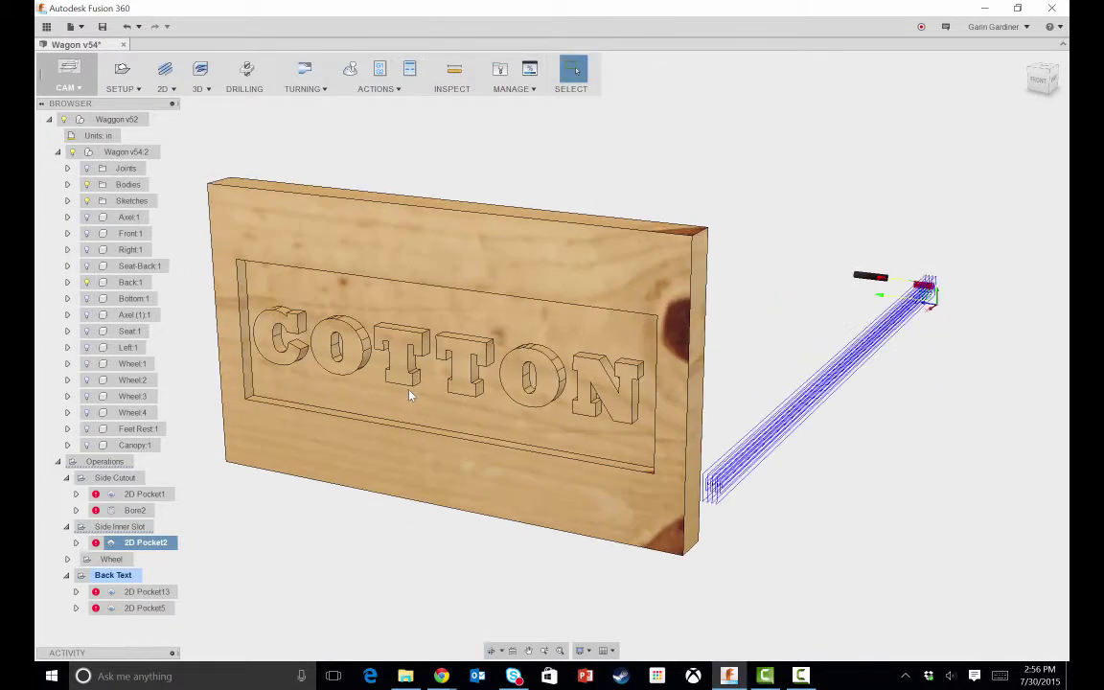
- Review the 2D Pocket13 toolpath around the letters and 2D Pocket5 inside the O letters
{"action": "left_click", "coordinate": [137, 592]}
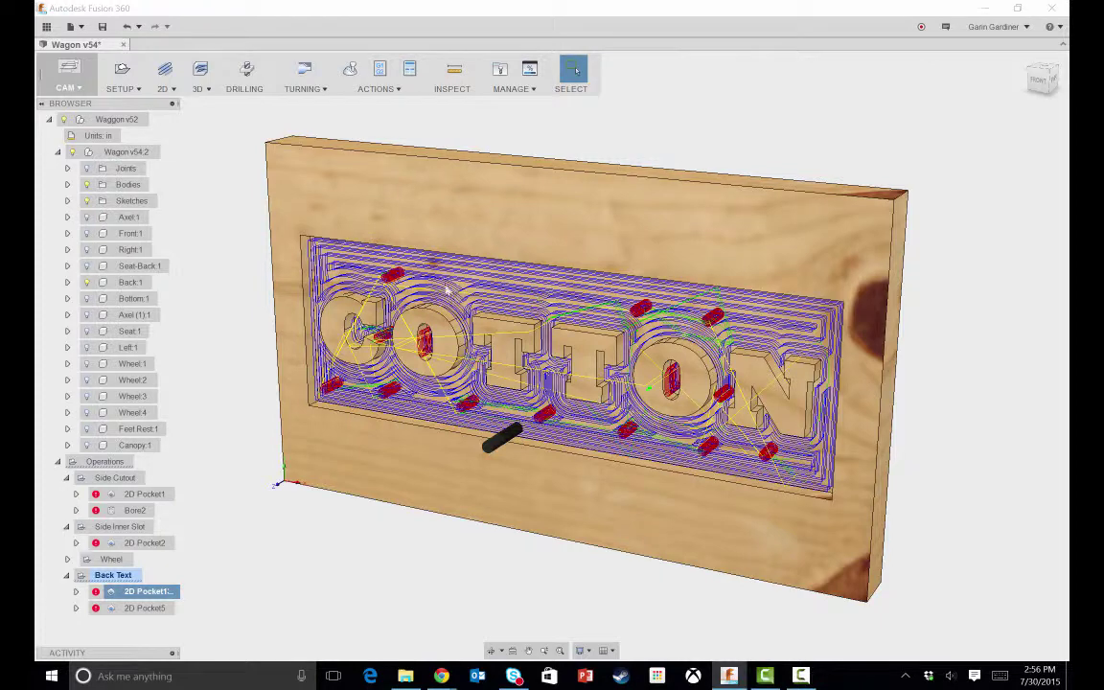
{"action": "left_click", "coordinate": [149, 610]}
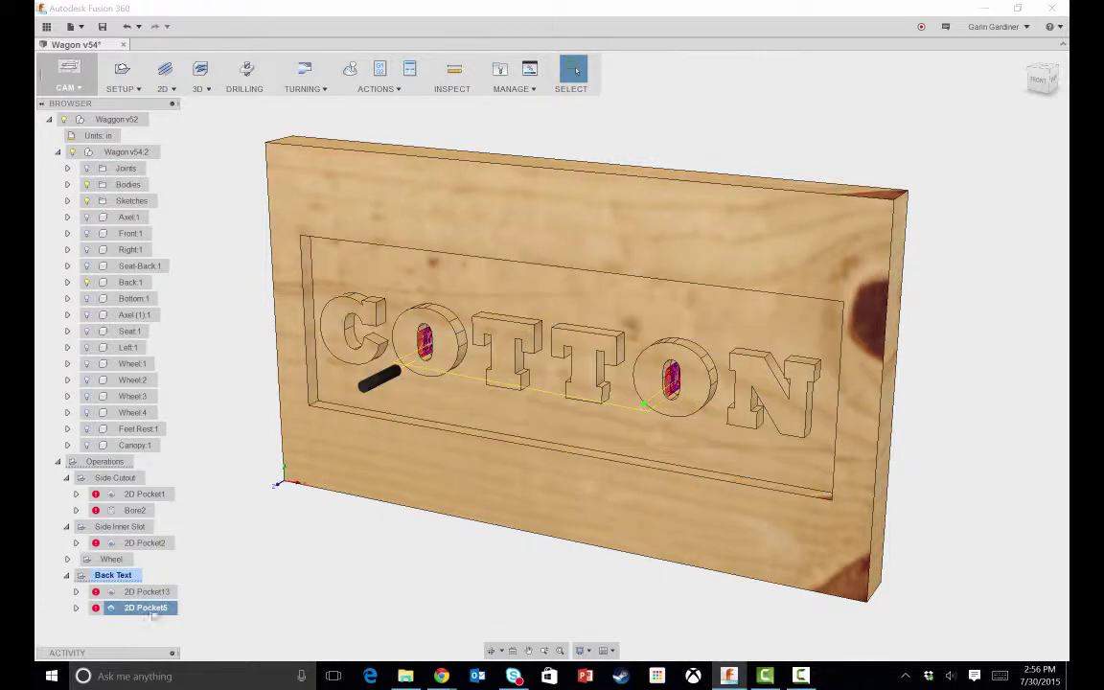
{"action": "scroll", "coordinate": [662, 378], "scroll_direction": "up", "scroll_amount": 5}
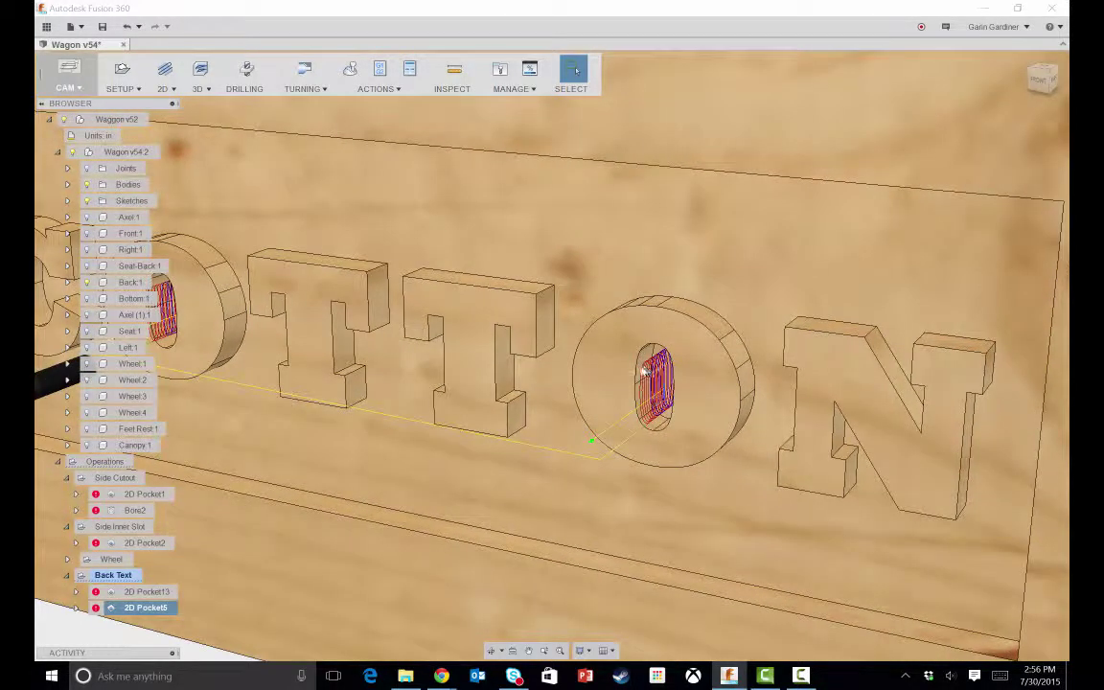
{"action": "scroll", "coordinate": [423, 354], "scroll_direction": "down", "scroll_amount": 8}
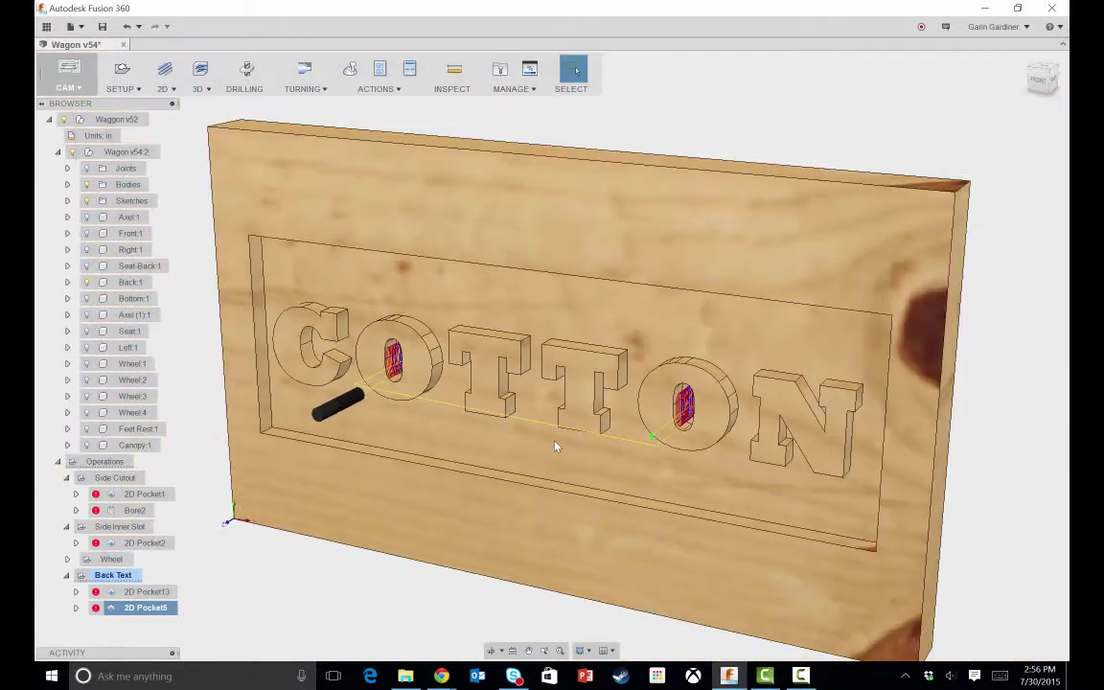
{"action": "scroll", "coordinate": [554, 446], "scroll_direction": "down", "scroll_amount": 3}
{"action": "middle_click_drag", "start_coordinate": [554, 446], "coordinate": [630, 438], "text": "shift"}
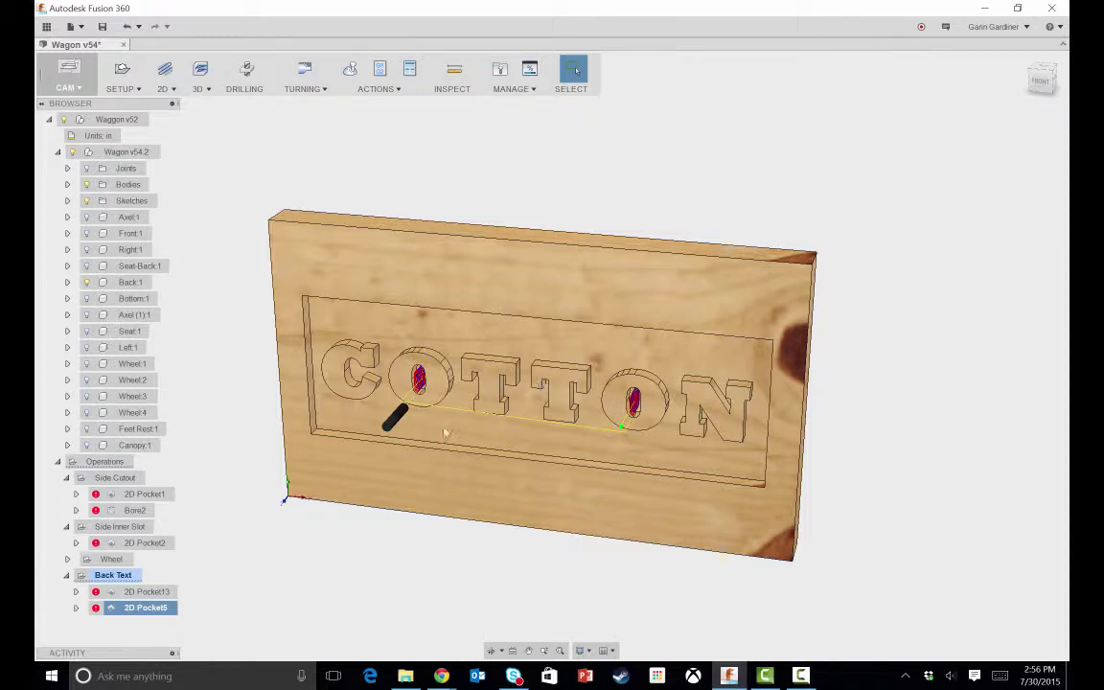
{"action": "middle_click_drag", "start_coordinate": [281, 403], "coordinate": [254, 363], "text": "shift"}
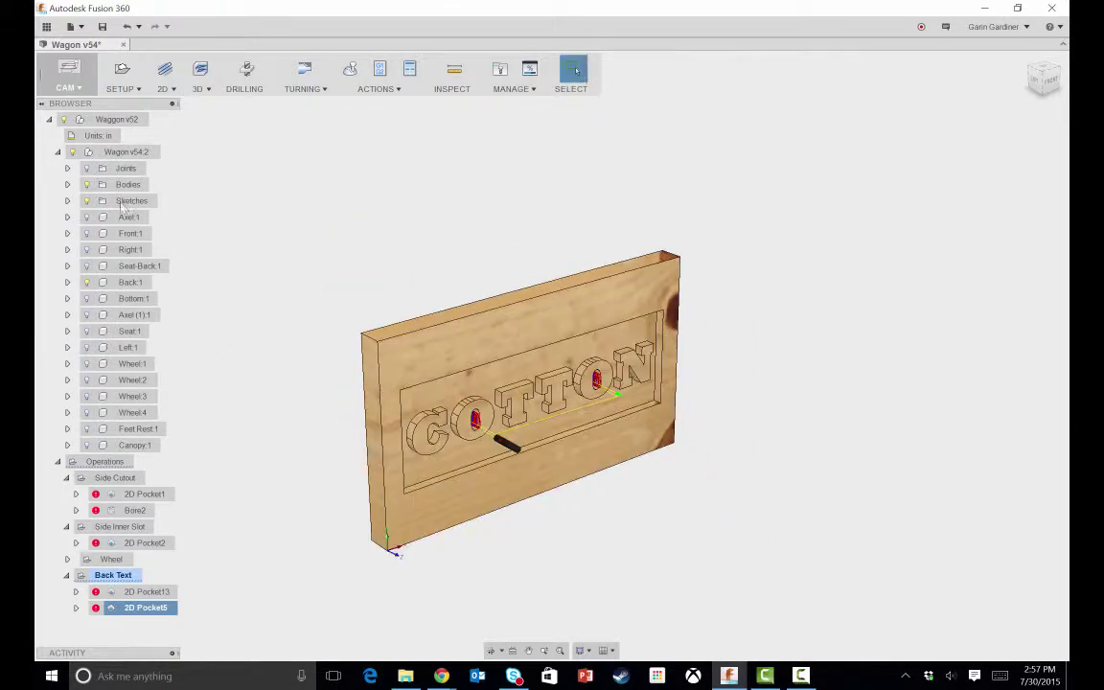
{"action": "middle_click_drag", "start_coordinate": [330, 220], "coordinate": [429, 233], "text": "shift"}
{"action": "middle_click_drag", "start_coordinate": [673, 283], "coordinate": [648, 252], "text": "shift"}
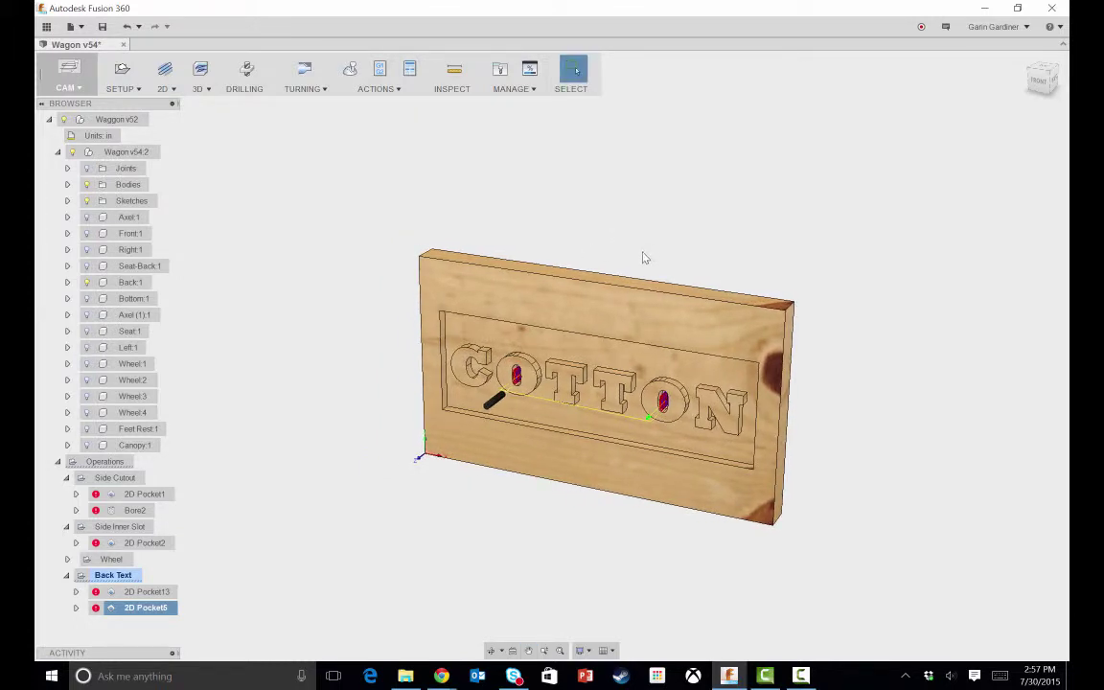